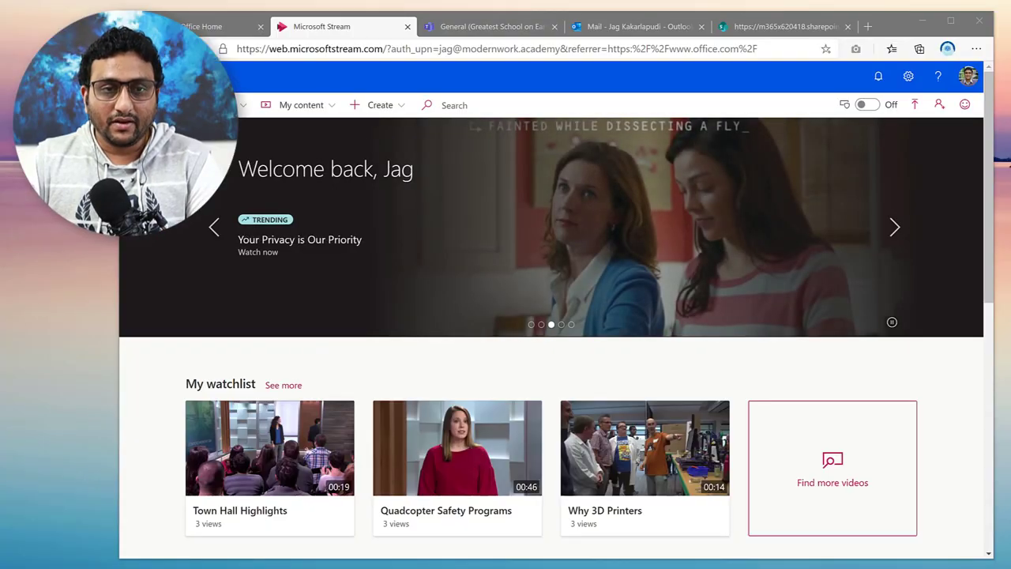
- Go to the Office start page and launch Microsoft Stream from its app tile
{"action": "left_click", "coordinate": [183, 24]}
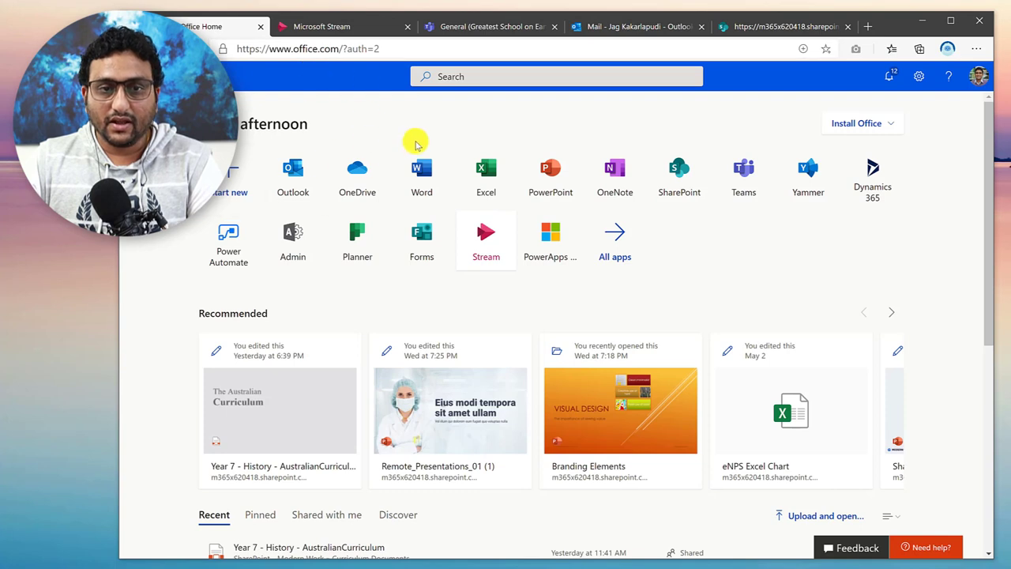
{"action": "left_click", "coordinate": [488, 241]}
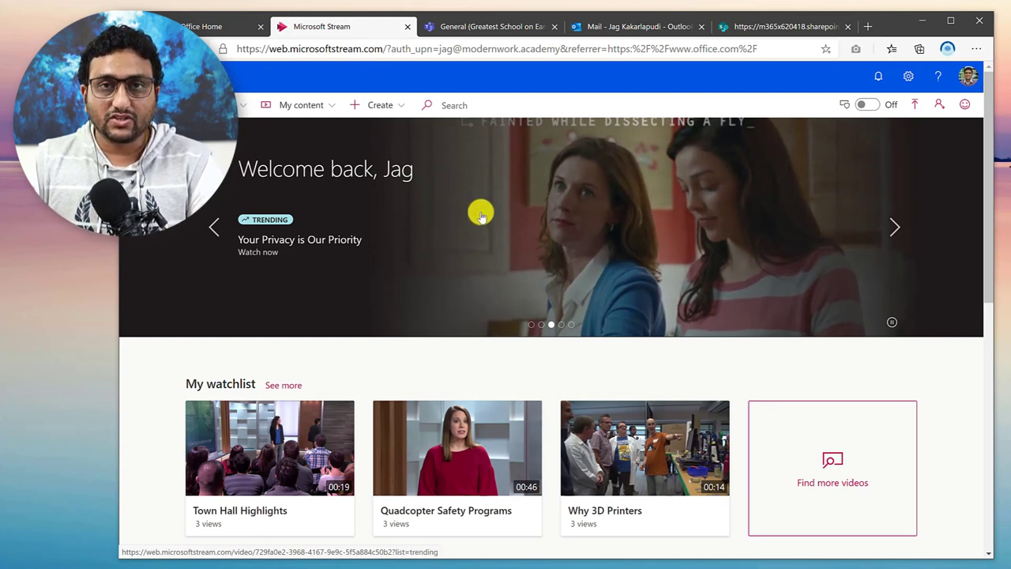
- Start a new screen recording via Create > Record screen and allow microphone and camera access
{"action": "left_click", "coordinate": [388, 113]}
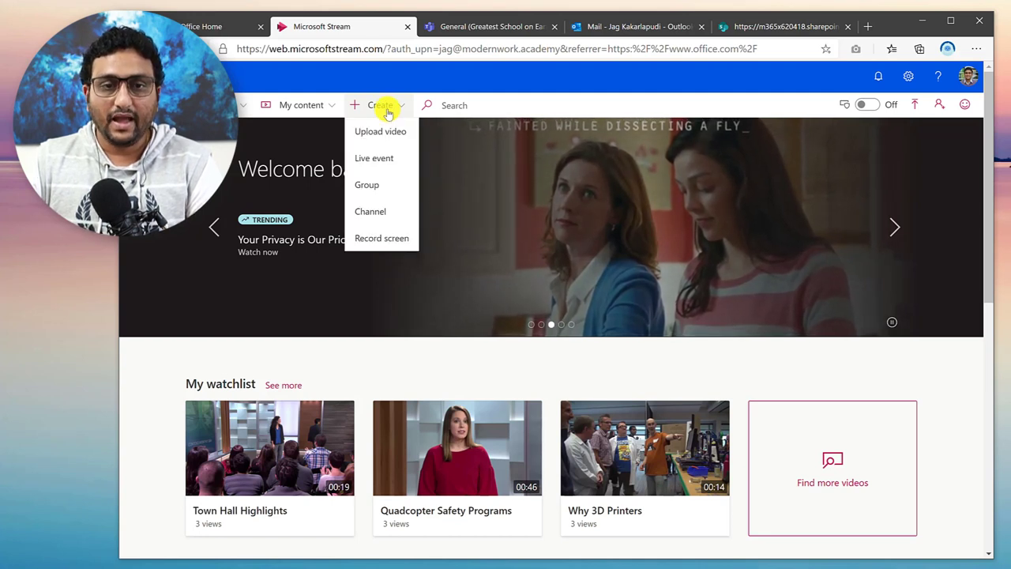
{"action": "left_click", "coordinate": [391, 238]}
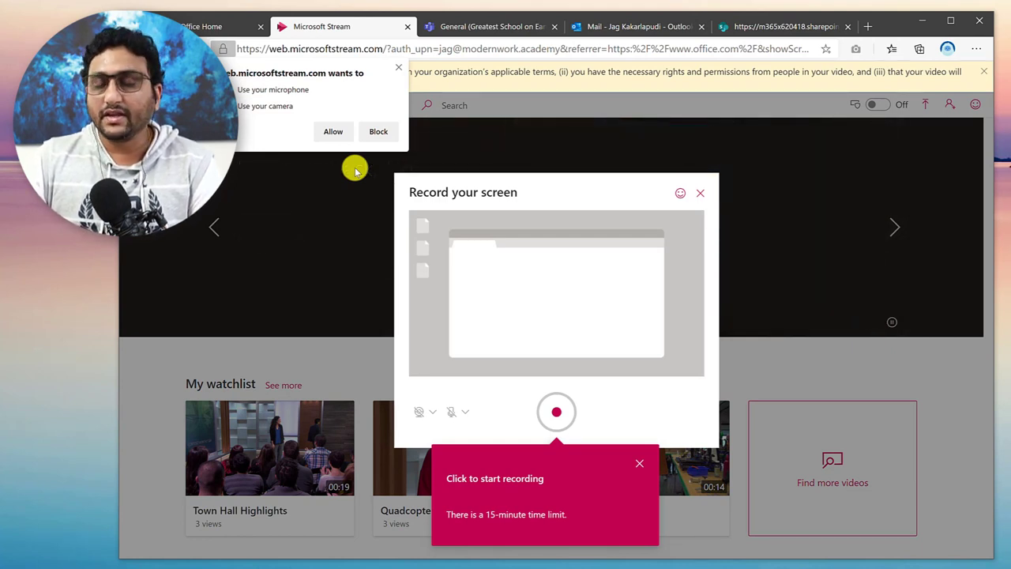
{"action": "left_click", "coordinate": [334, 134]}
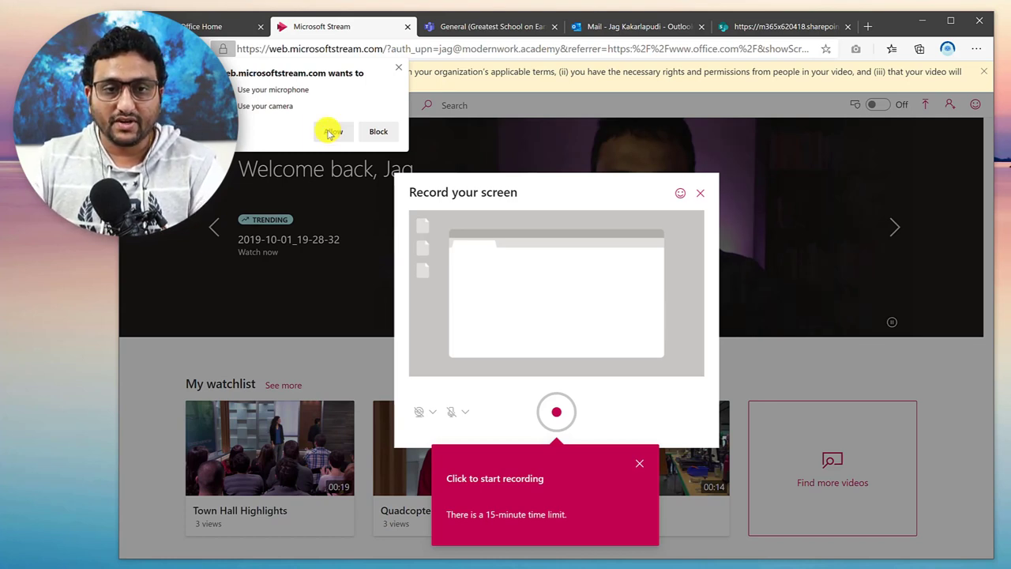
{"action": "left_click", "coordinate": [334, 133]}
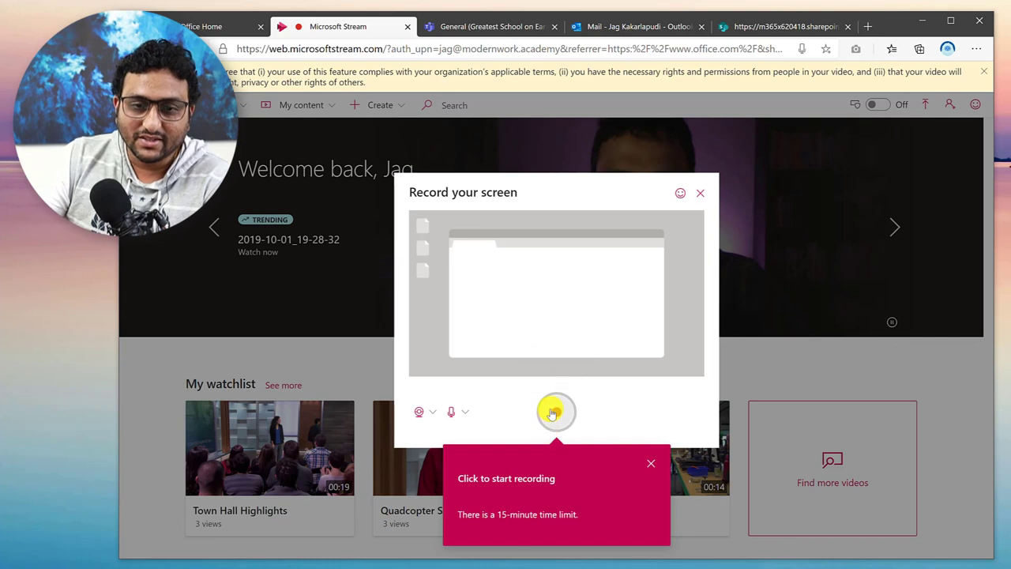
- Start recording, move the webcam preview to the upper right, and share all of Screen 1
{"action": "left_click", "coordinate": [554, 412]}
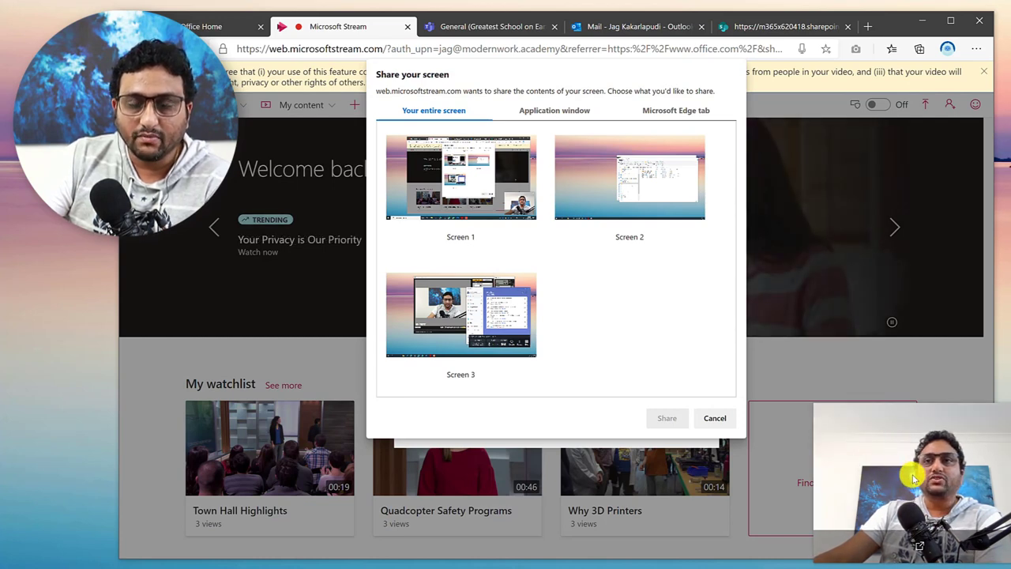
{"action": "left_click_drag", "start_coordinate": [914, 475], "coordinate": [877, 110]}
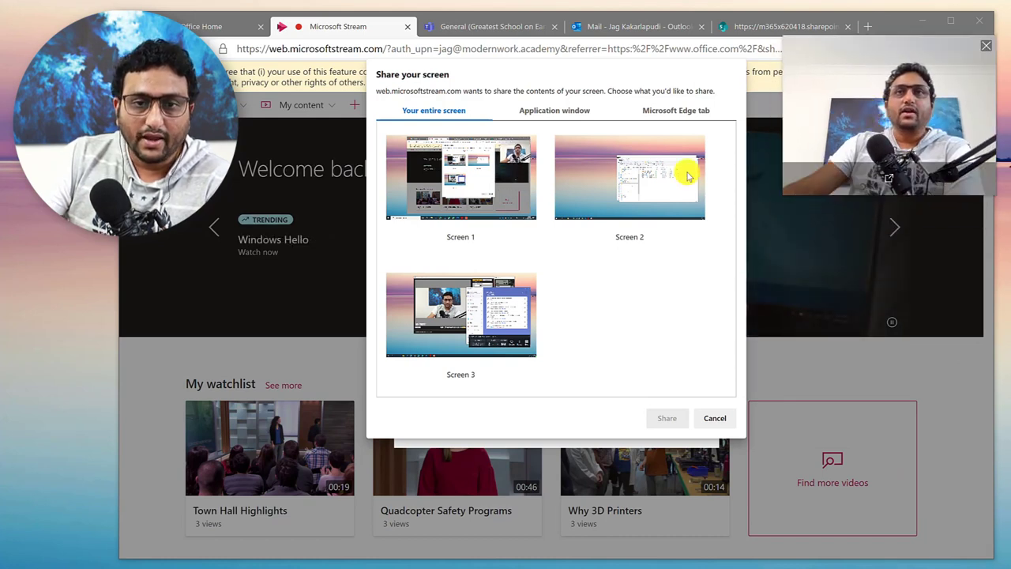
{"action": "left_click", "coordinate": [467, 170]}
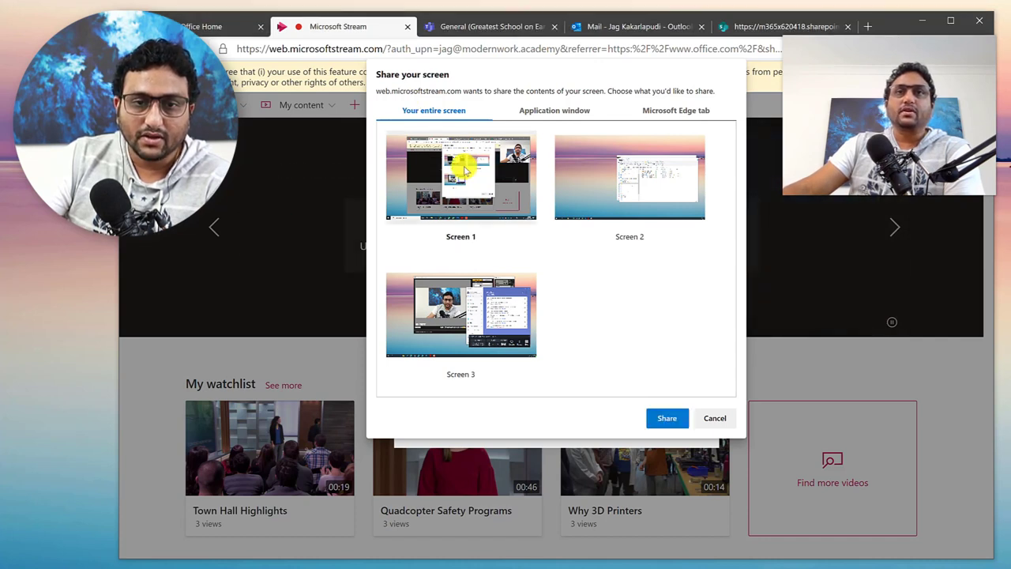
{"action": "left_click", "coordinate": [666, 419]}
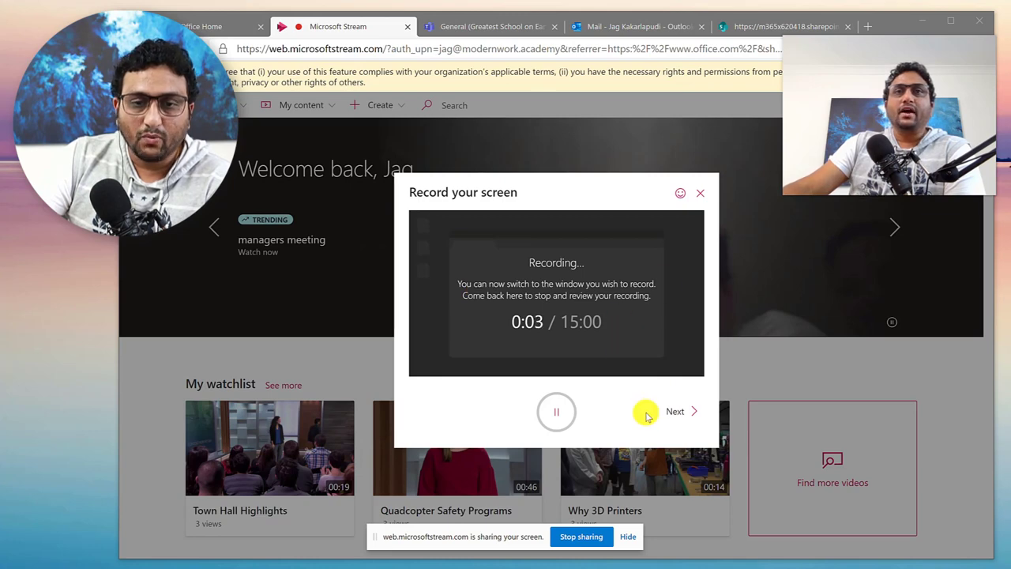
- Record the Teams channel page, then return to Stream and pause at 0:26
{"action": "left_click", "coordinate": [470, 25]}
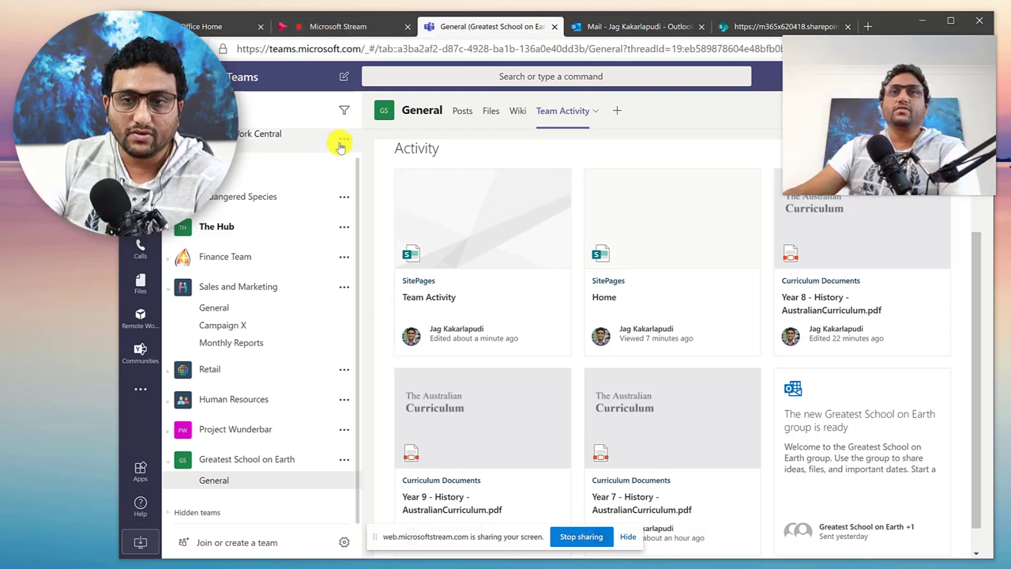
{"action": "left_click", "coordinate": [352, 26]}
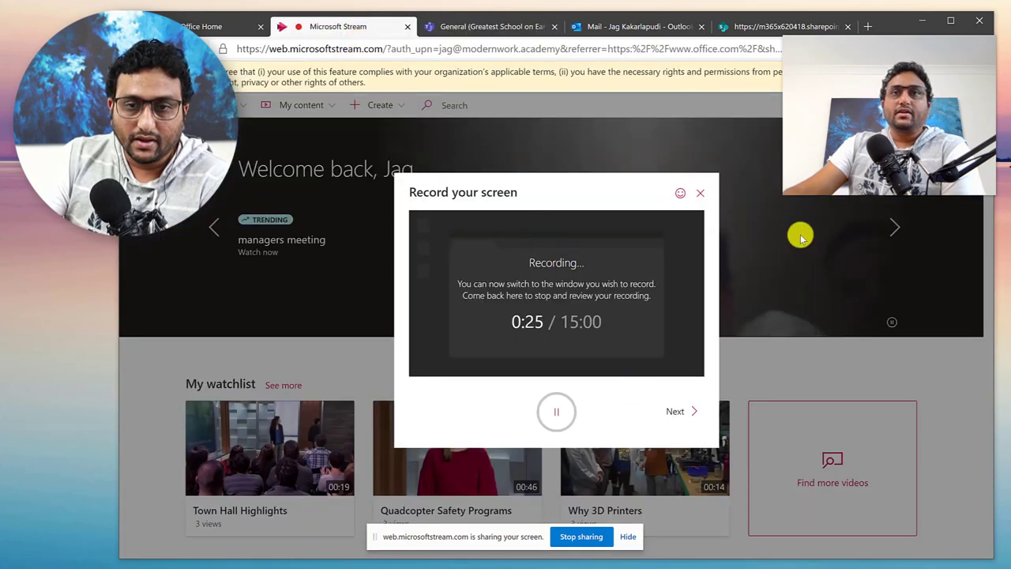
{"action": "left_click", "coordinate": [556, 413]}
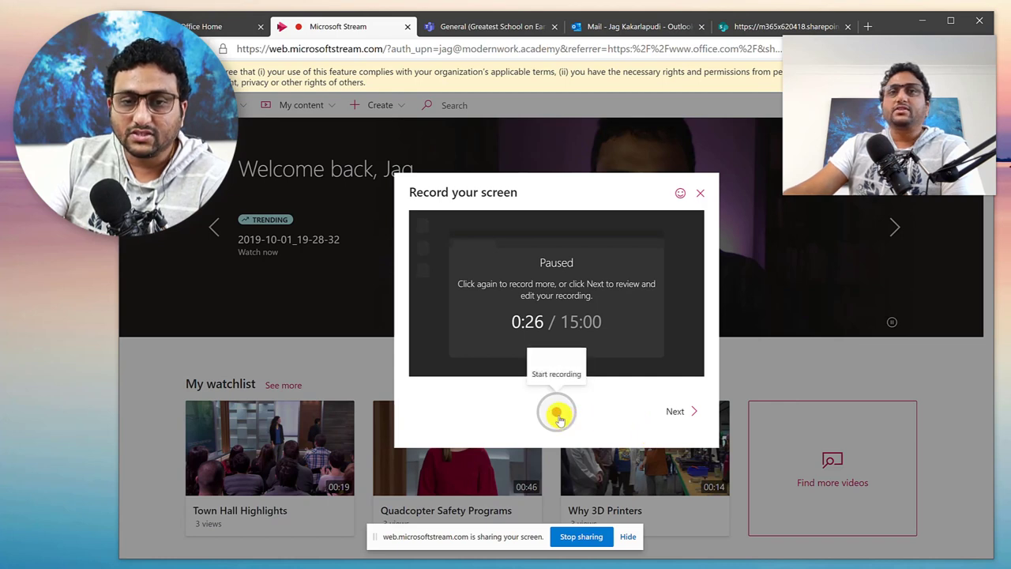
- Finish the recording, play and pause its preview, then proceed to Upload to Stream
{"action": "left_click", "coordinate": [676, 411]}
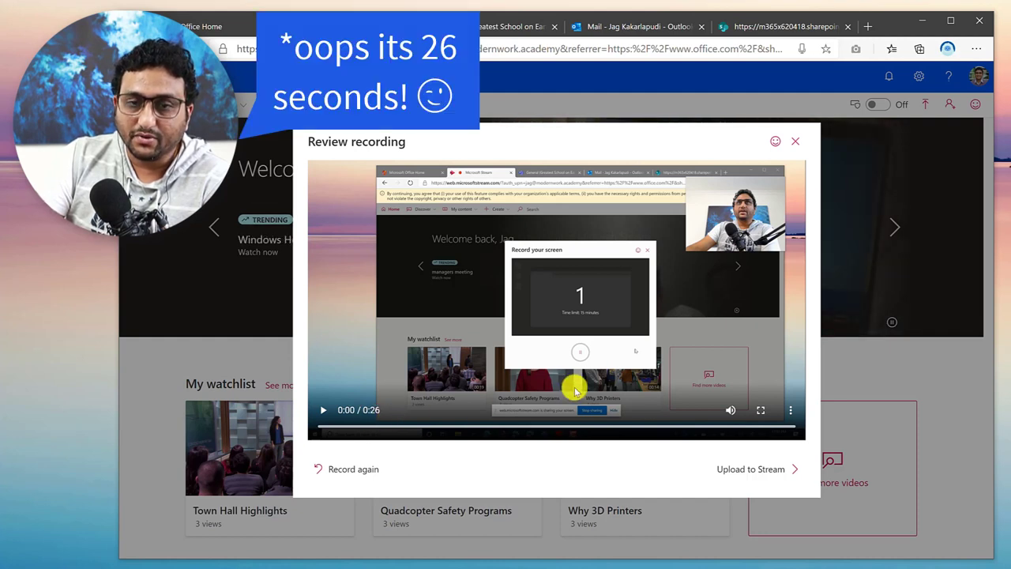
{"action": "left_click", "coordinate": [323, 409]}
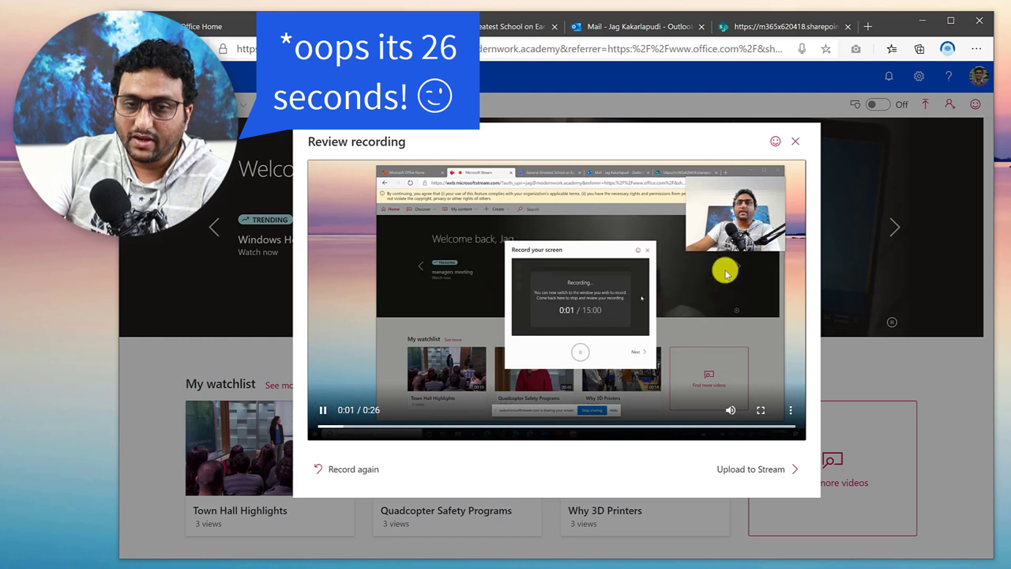
{"action": "left_click", "coordinate": [323, 409]}
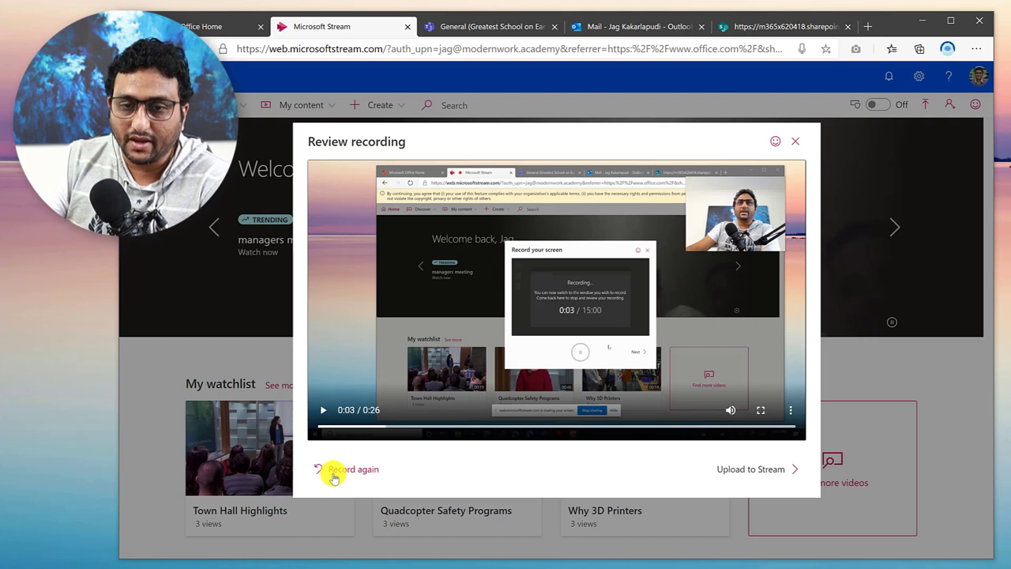
{"action": "left_click", "coordinate": [748, 471]}
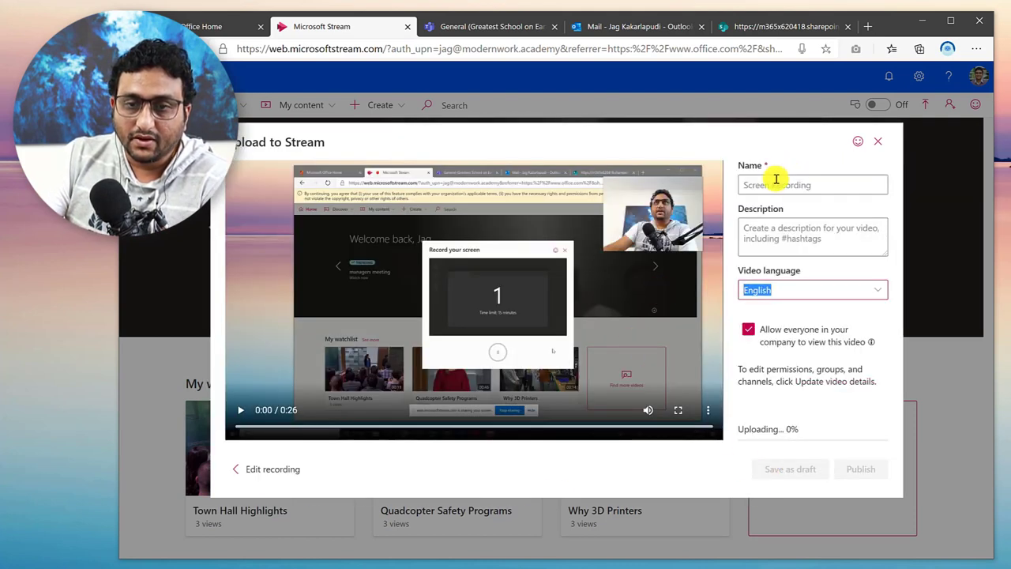
- Name the video 'Stream Screen Recording Tutorial' and describe it as a screen-recording learning tutorial
{"action": "left_click", "coordinate": [778, 182]}
{"action": "type", "text": "Stream"}
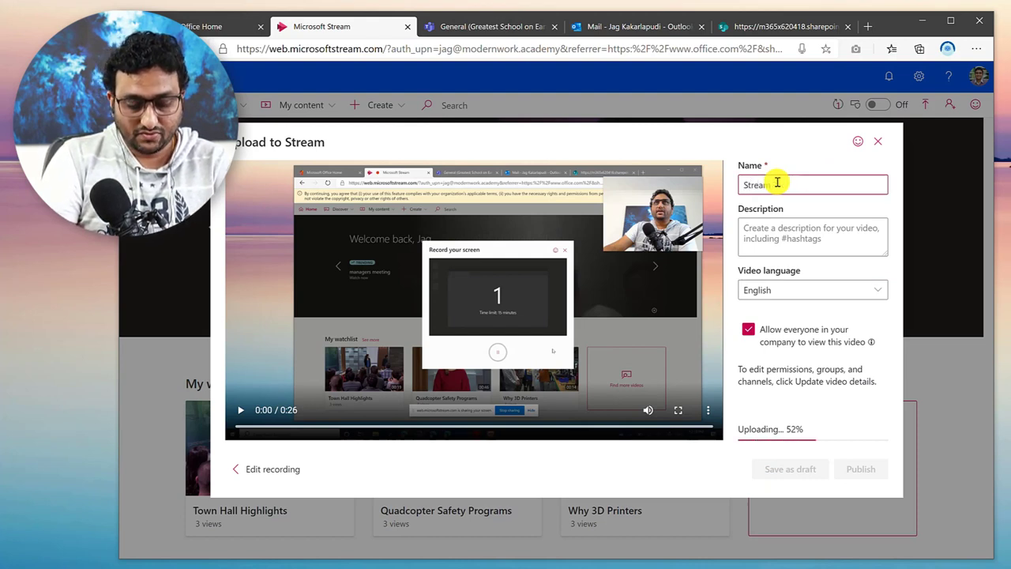
{"action": "type", "text": " Scre"}
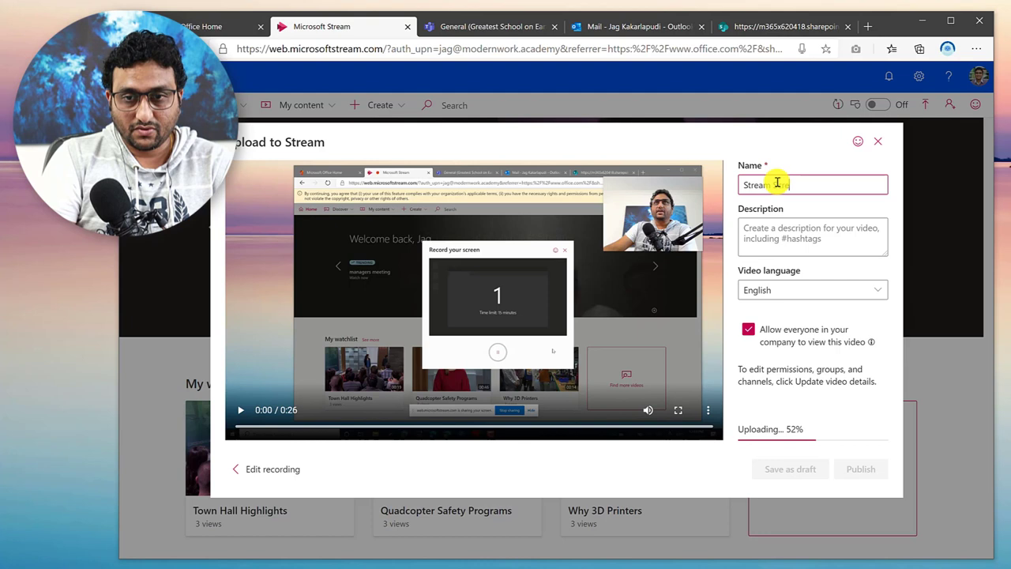
{"action": "type", "text": "en Recording Tutorial"}
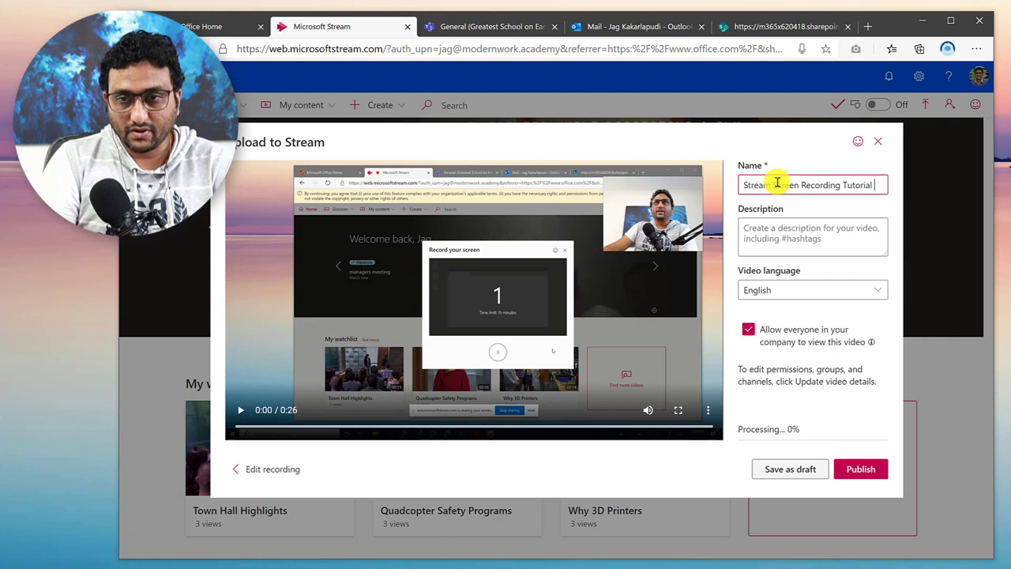
{"action": "left_click", "coordinate": [795, 249]}
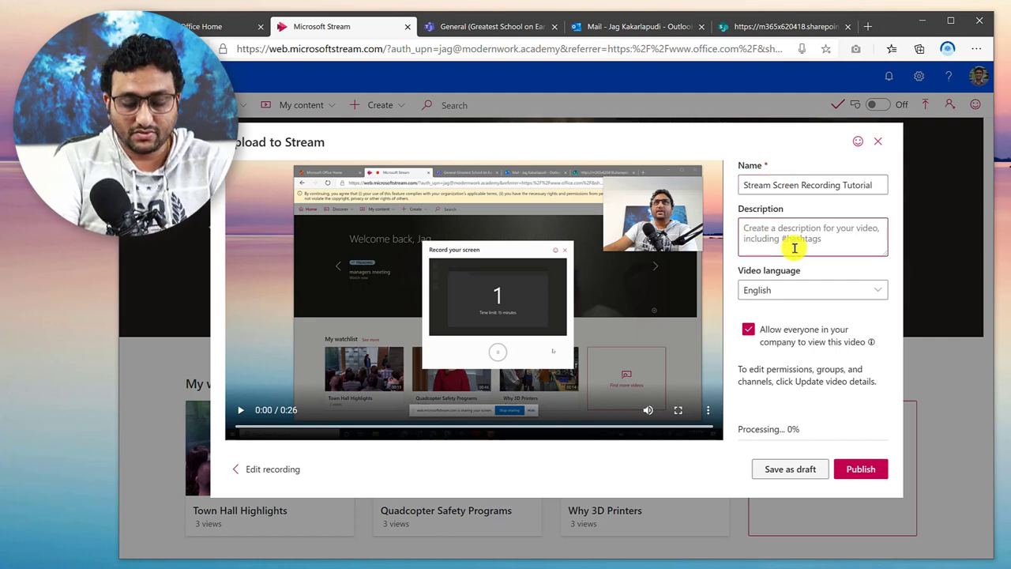
{"action": "type", "text": "Thi"}
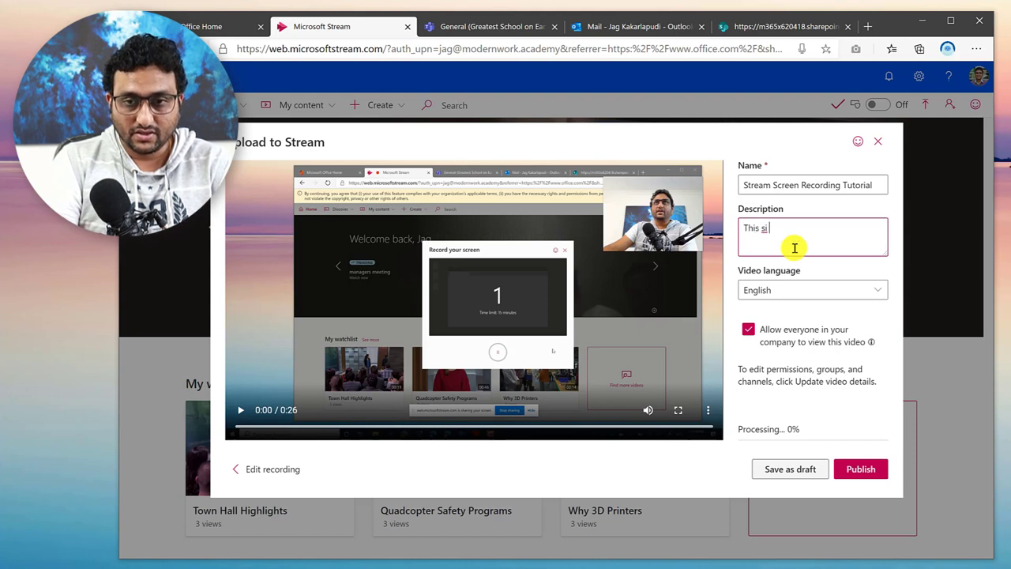
{"action": "type", "text": "s is "}
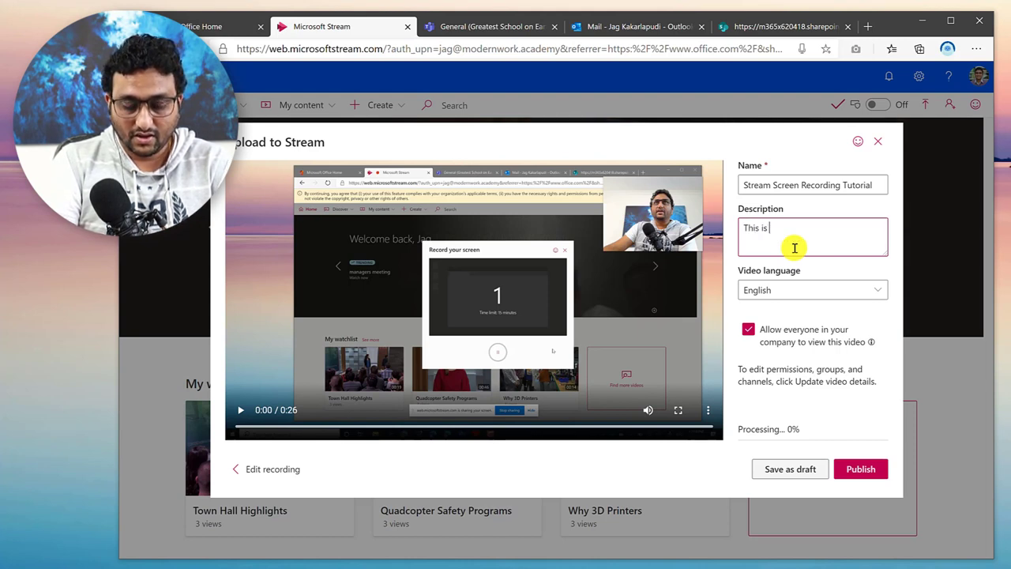
{"action": "type", "text": "a learn"}
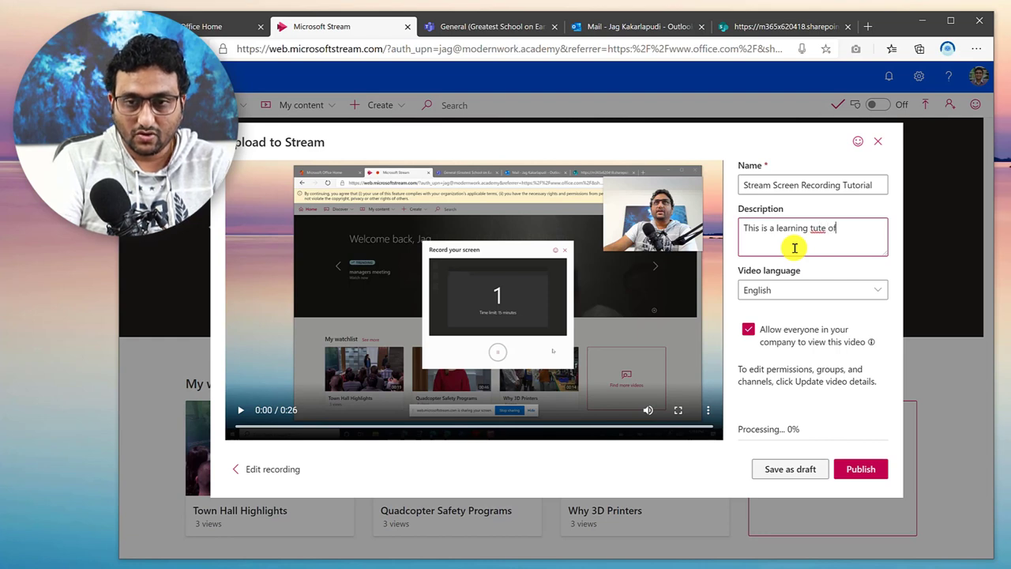
{"action": "type", "text": "ing tute on"}
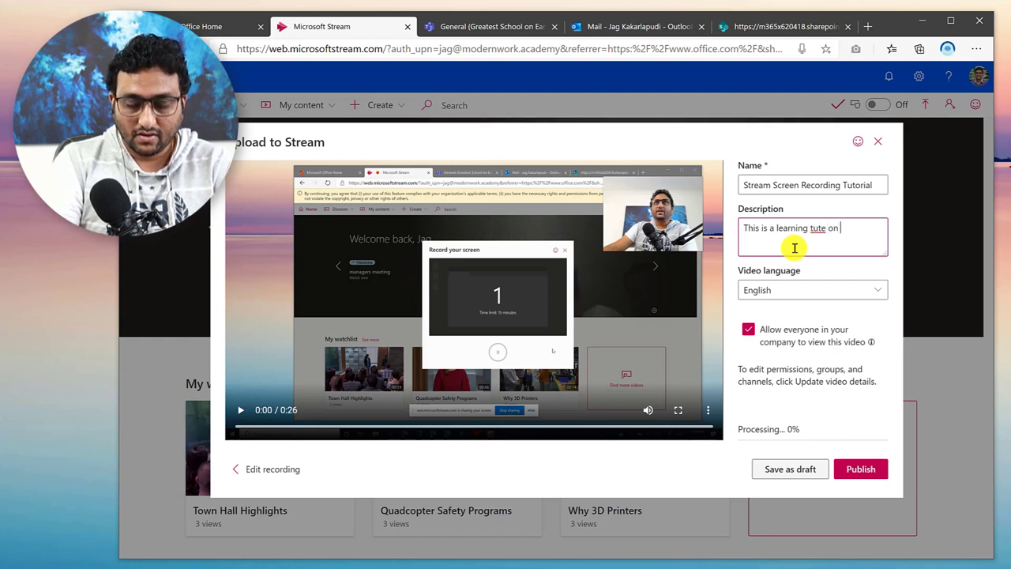
{"action": "type", "text": " on how to use steam"}
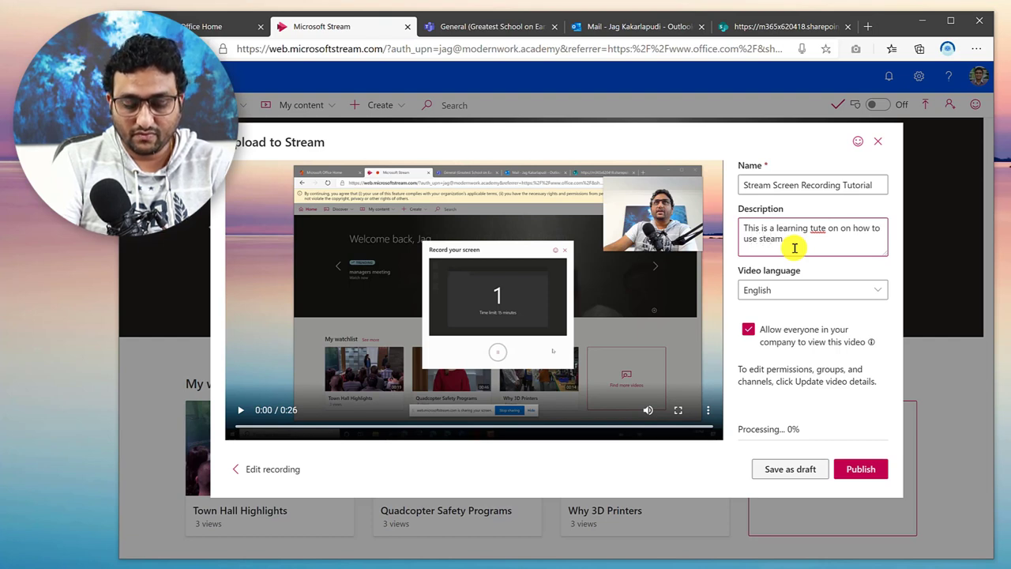
{"action": "type", "text": "record screen"}
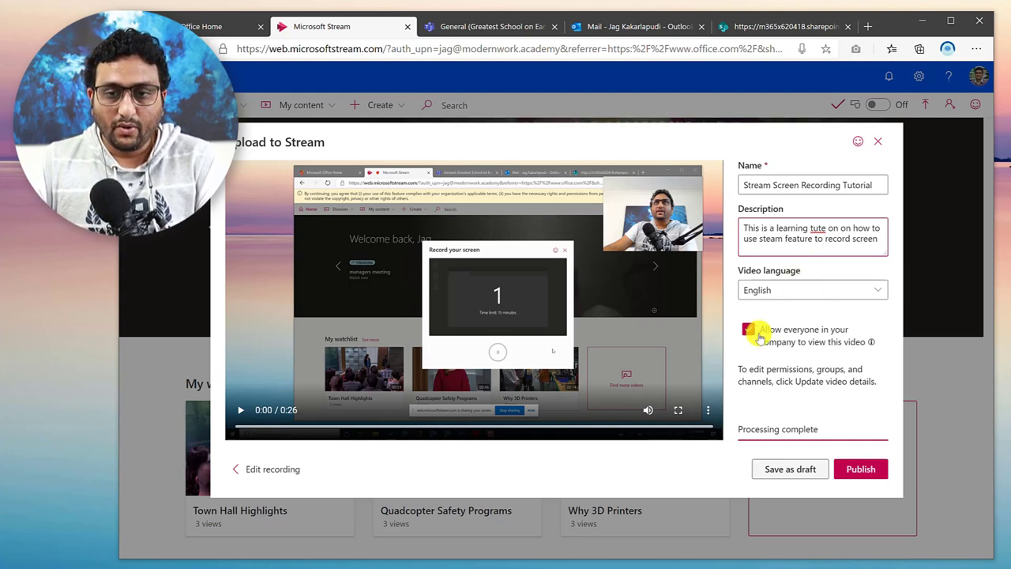
{"action": "mouse_move", "coordinate": [773, 342]}
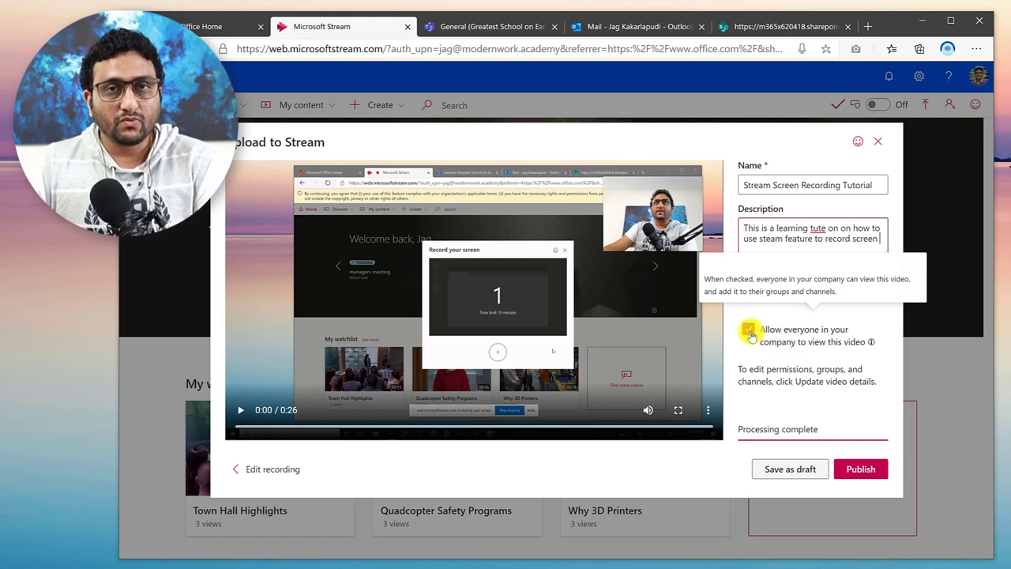
- Turn off company-wide viewing, save the video as a draft, and show My videos
{"action": "left_click", "coordinate": [749, 330]}
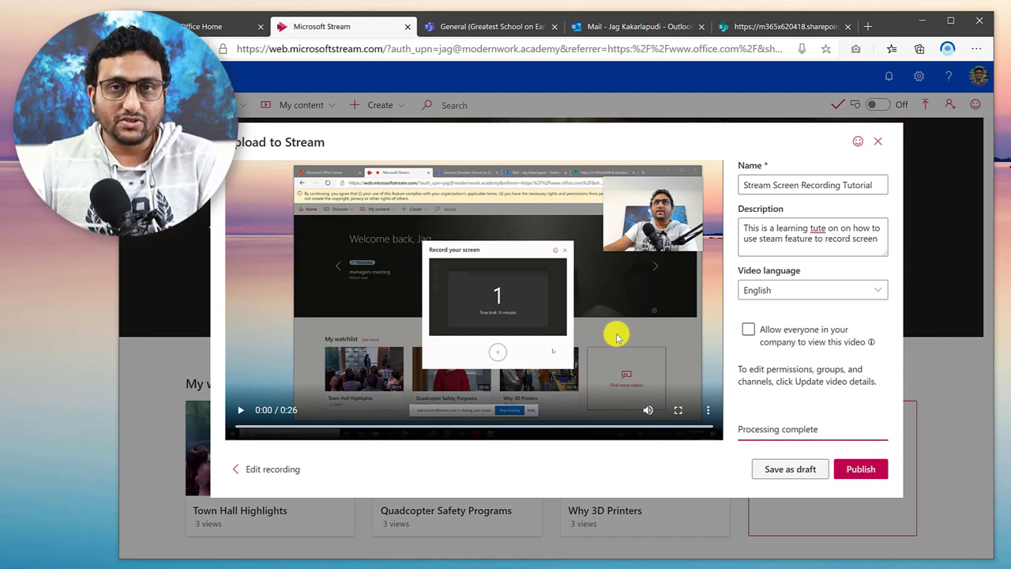
{"action": "left_click", "coordinate": [773, 471]}
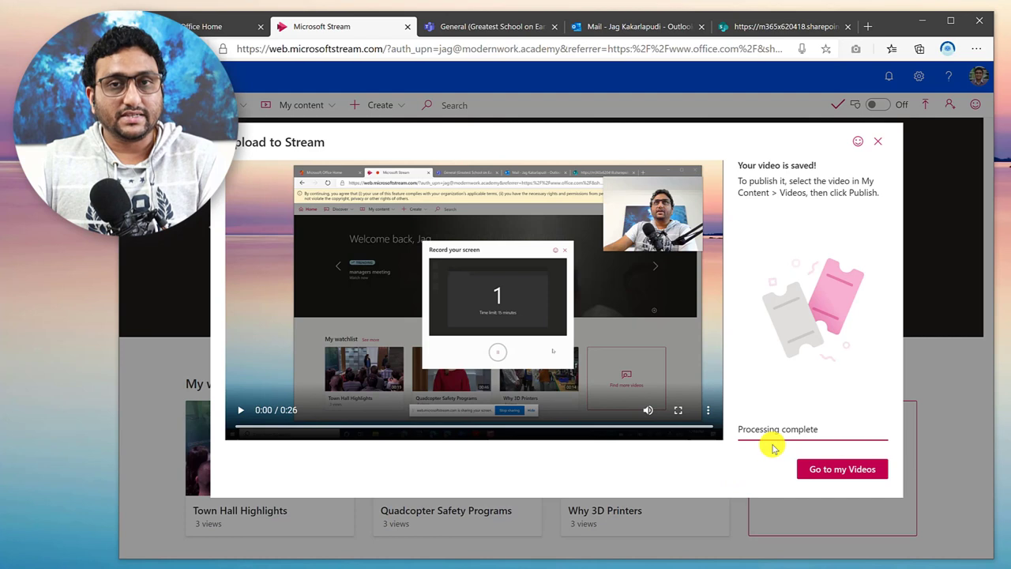
{"action": "left_click", "coordinate": [828, 474]}
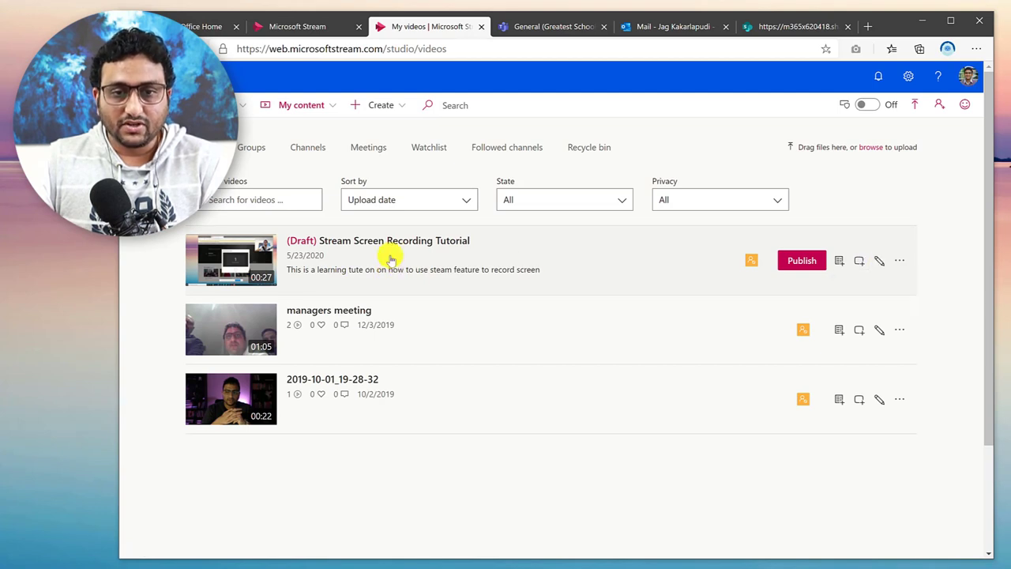
- Open the draft tutorial's watch page, pause playback, and bring up its More actions menu
{"action": "left_click", "coordinate": [417, 243]}
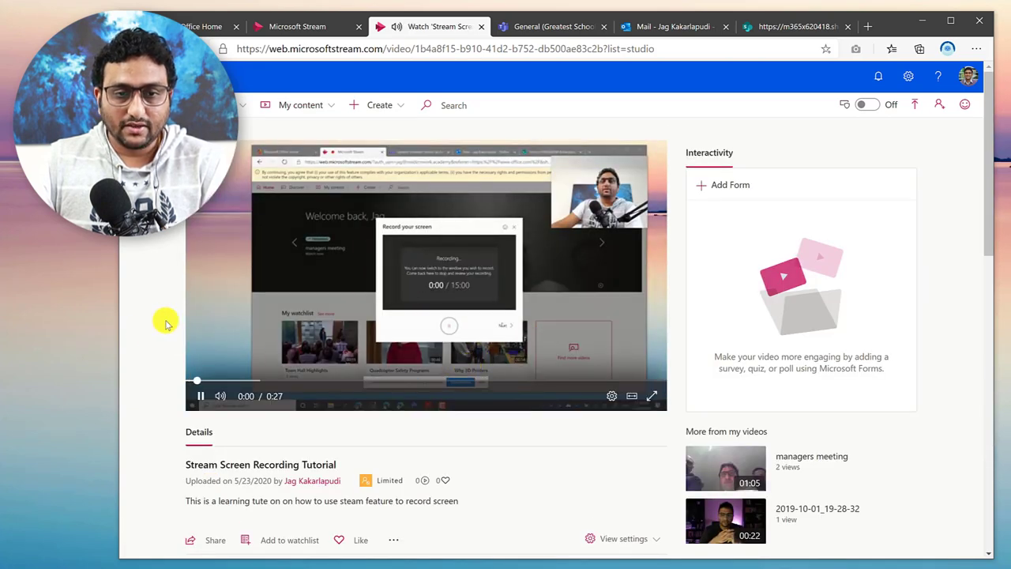
{"action": "left_click", "coordinate": [199, 394]}
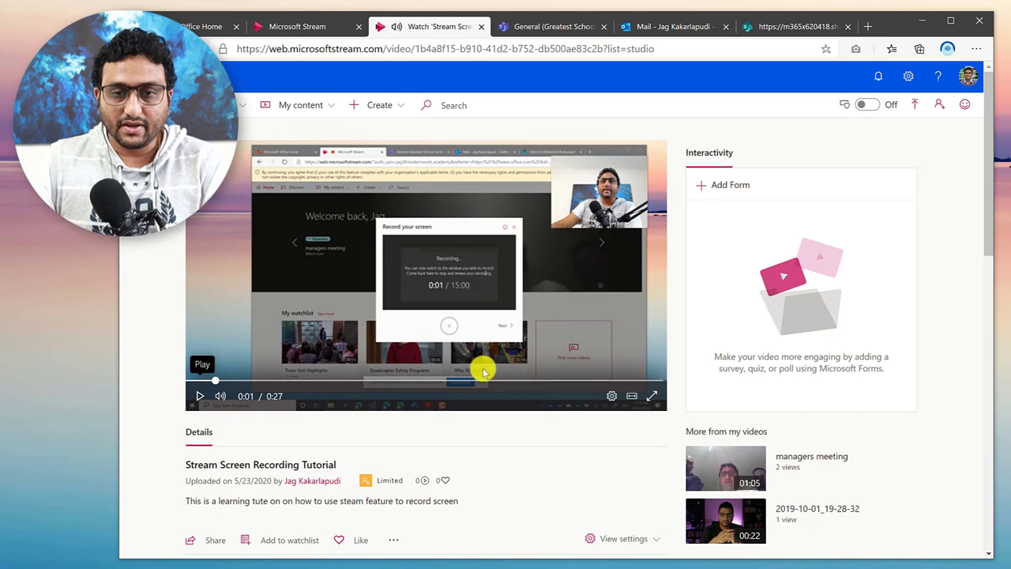
{"action": "scroll", "coordinate": [474, 368], "scroll_direction": "down", "scroll_amount": 2}
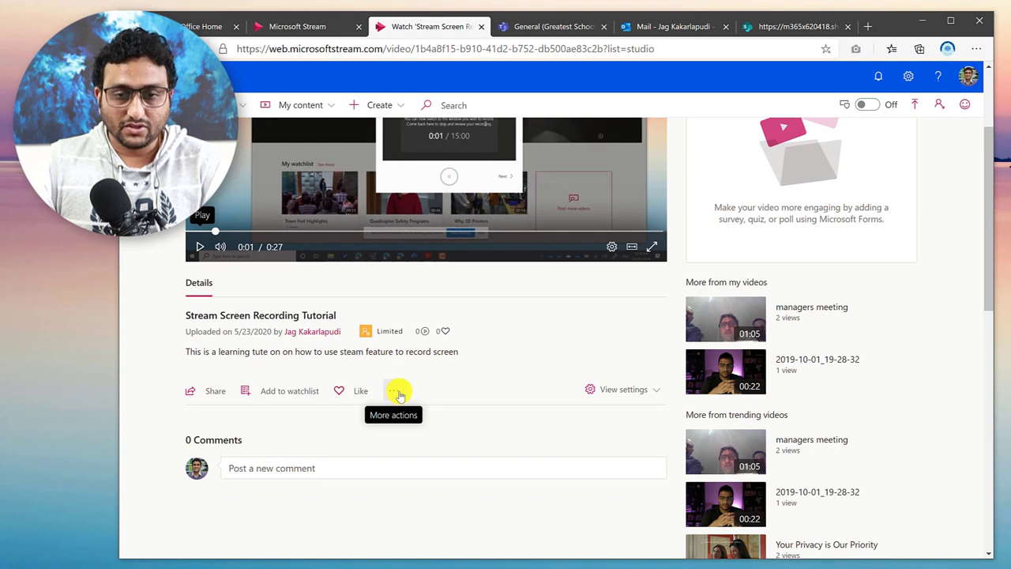
{"action": "scroll", "coordinate": [398, 395], "scroll_direction": "down", "scroll_amount": 1}
{"action": "left_click", "coordinate": [400, 324]}
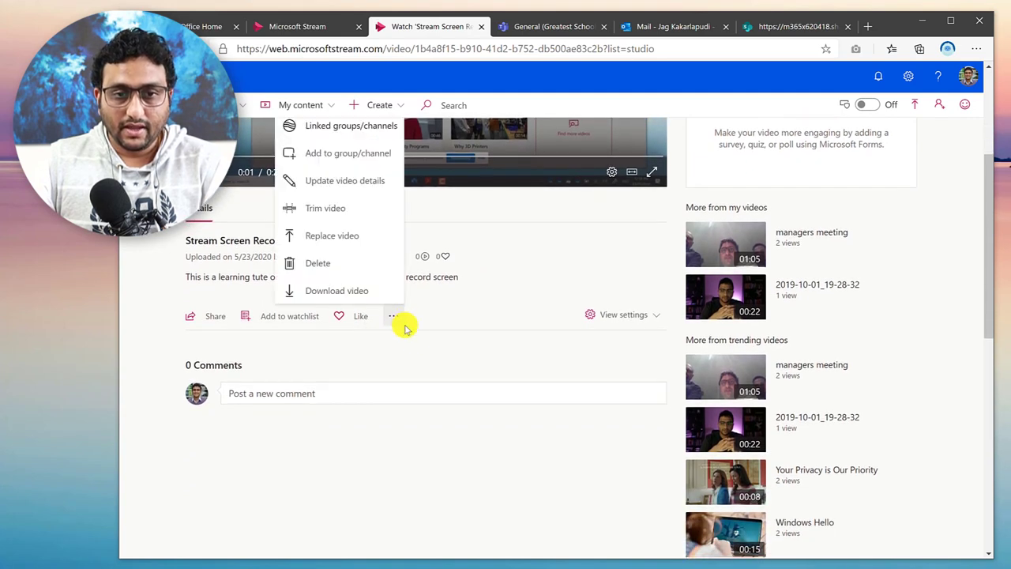
- Open Trim video, dismiss the tip, and set a trial start point near 00:06
{"action": "left_click", "coordinate": [317, 212]}
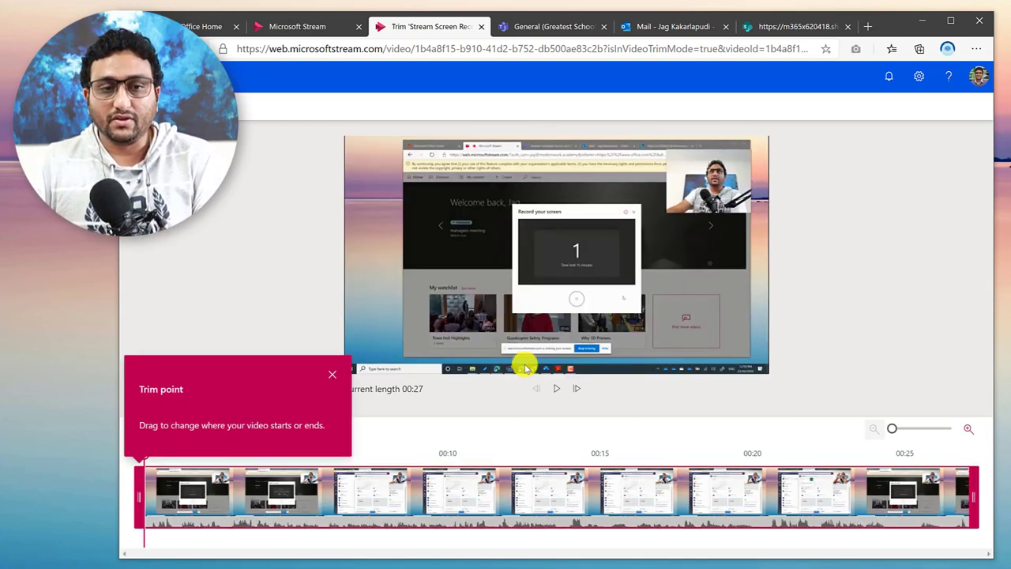
{"action": "left_click", "coordinate": [337, 378]}
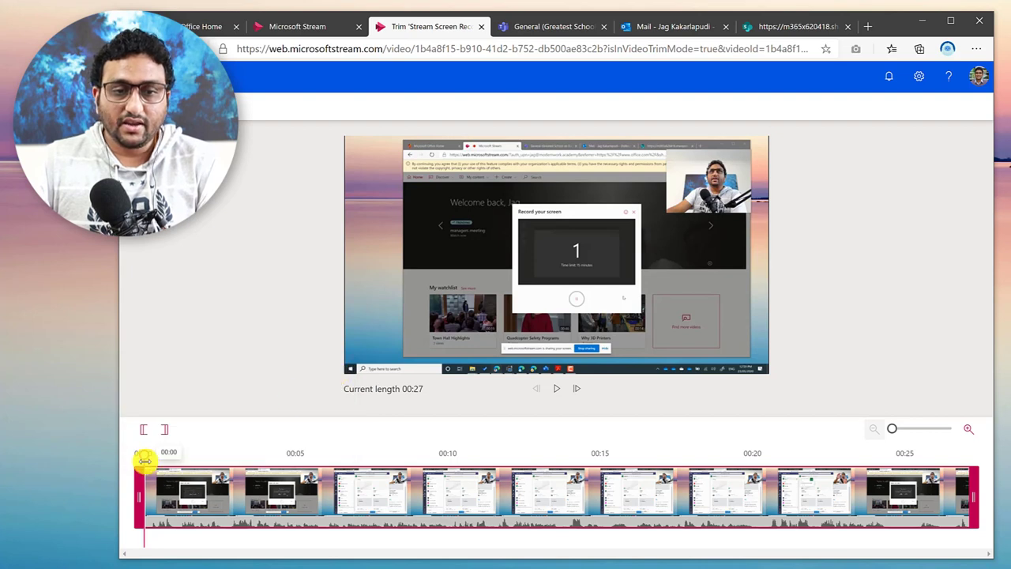
{"action": "left_click_drag", "start_coordinate": [144, 455], "coordinate": [297, 466]}
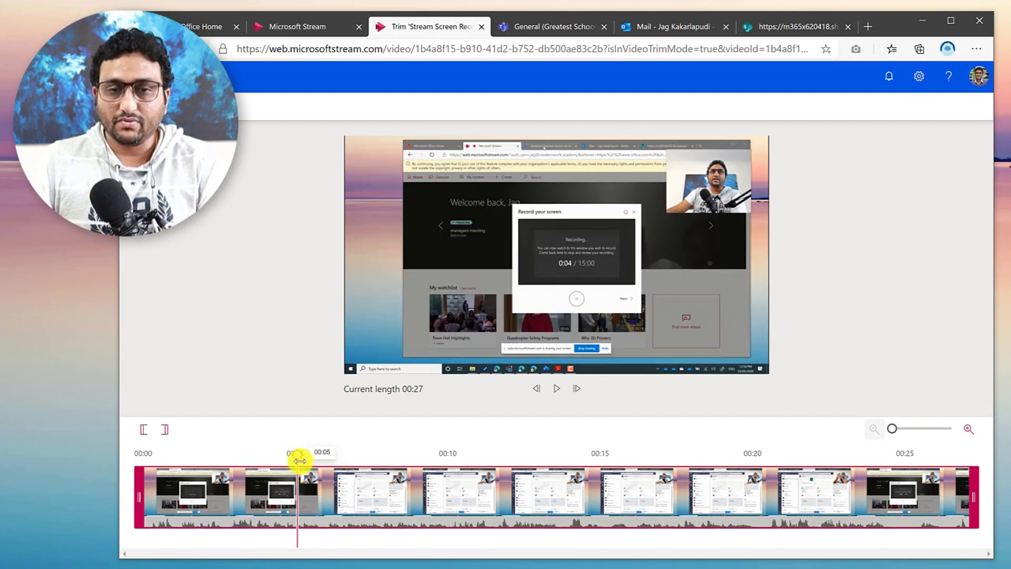
{"action": "left_click_drag", "start_coordinate": [296, 449], "coordinate": [329, 454]}
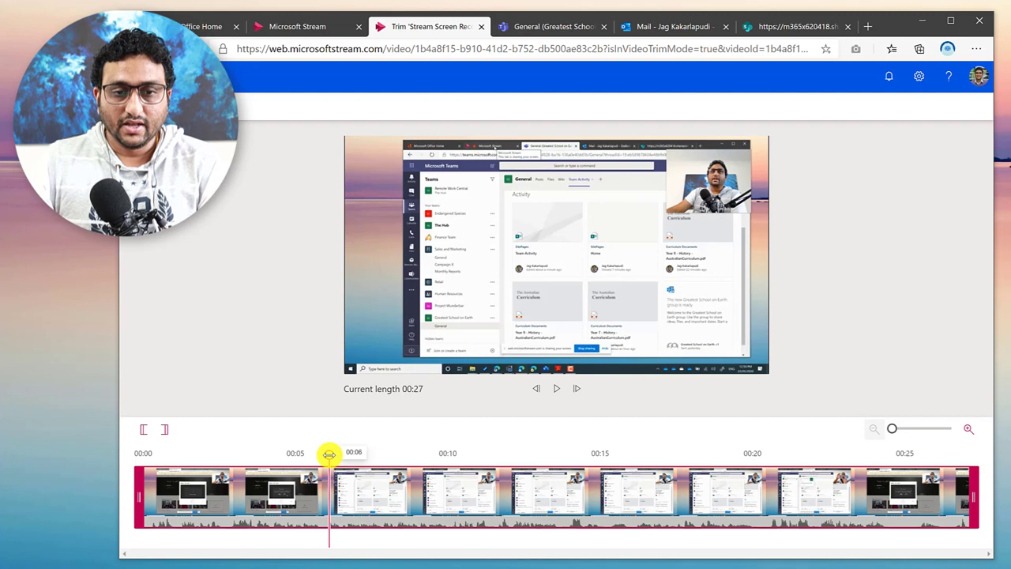
{"action": "left_click_drag", "start_coordinate": [328, 455], "coordinate": [328, 454]}
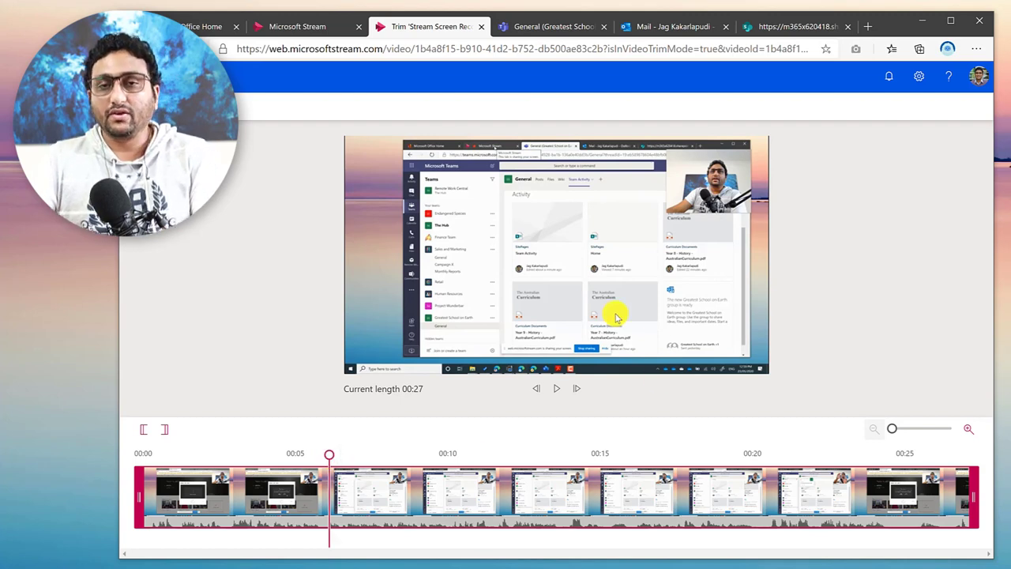
{"action": "left_click", "coordinate": [145, 440]}
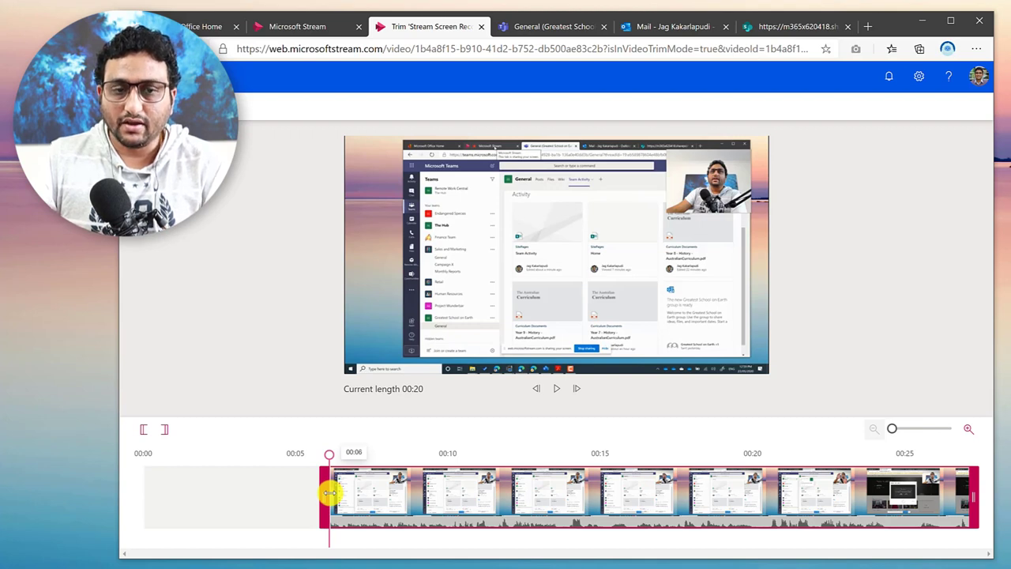
- Reset the start, set it at 00:07 instead, then place the playhead at 00:22
{"action": "left_click_drag", "start_coordinate": [329, 493], "coordinate": [136, 493]}
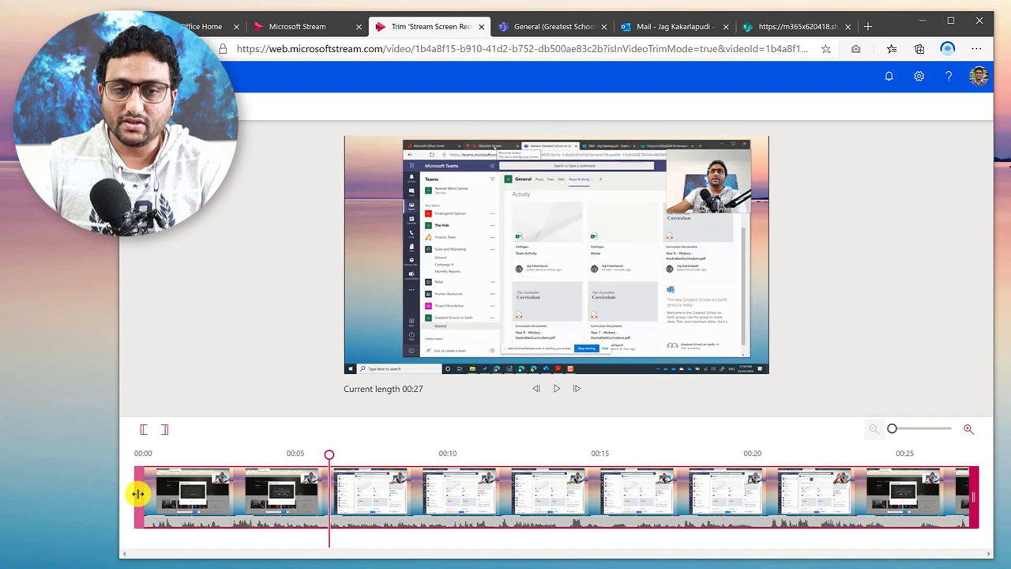
{"action": "left_click_drag", "start_coordinate": [331, 452], "coordinate": [372, 453]}
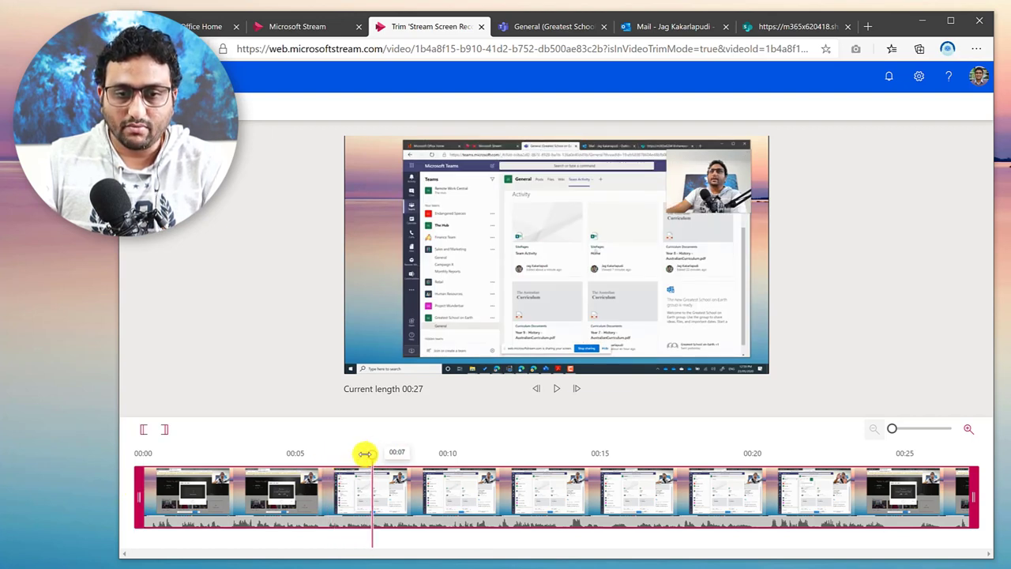
{"action": "left_click", "coordinate": [146, 431]}
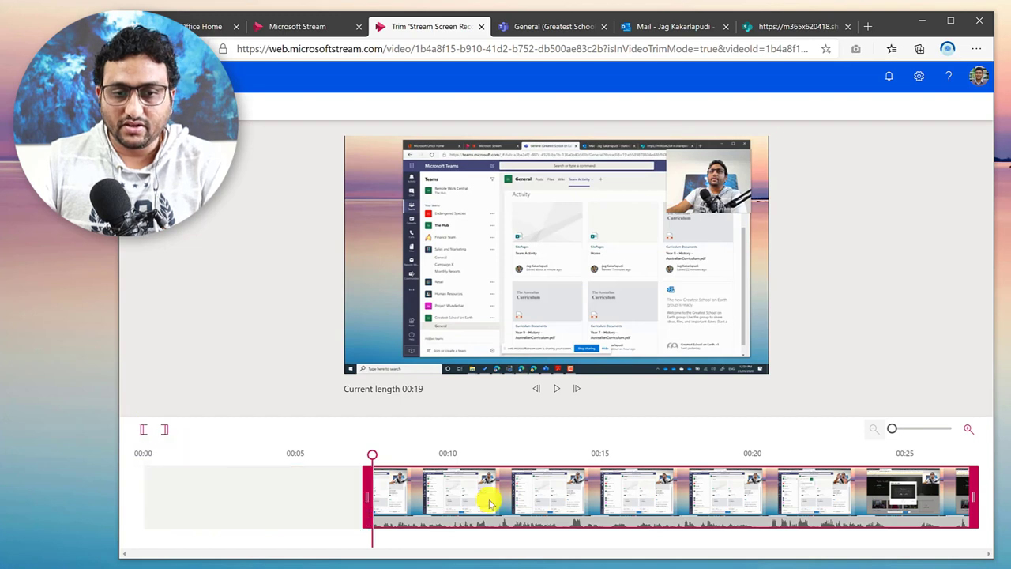
{"action": "left_click_drag", "start_coordinate": [371, 453], "coordinate": [857, 454]}
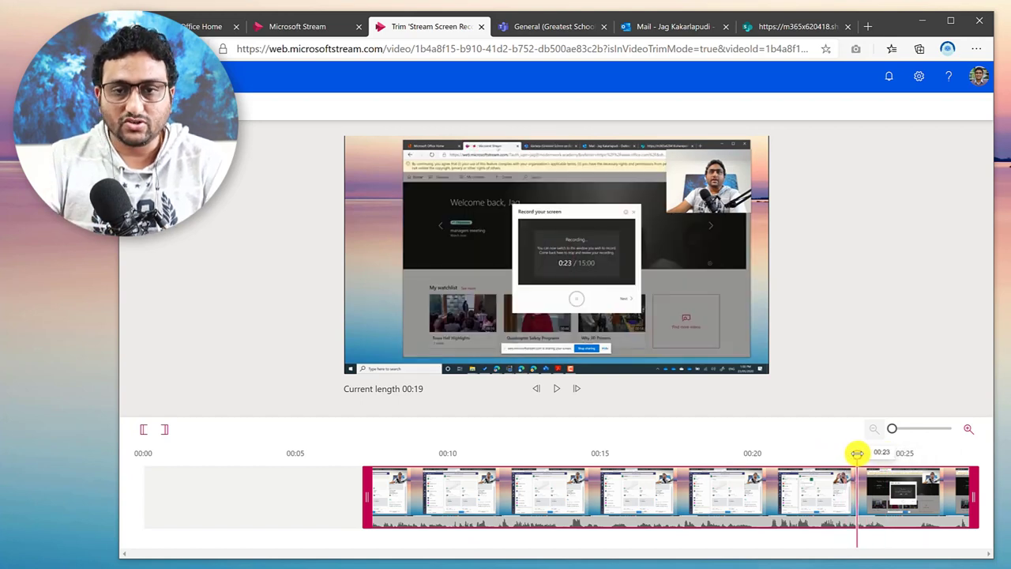
{"action": "left_click_drag", "start_coordinate": [858, 455], "coordinate": [839, 457]}
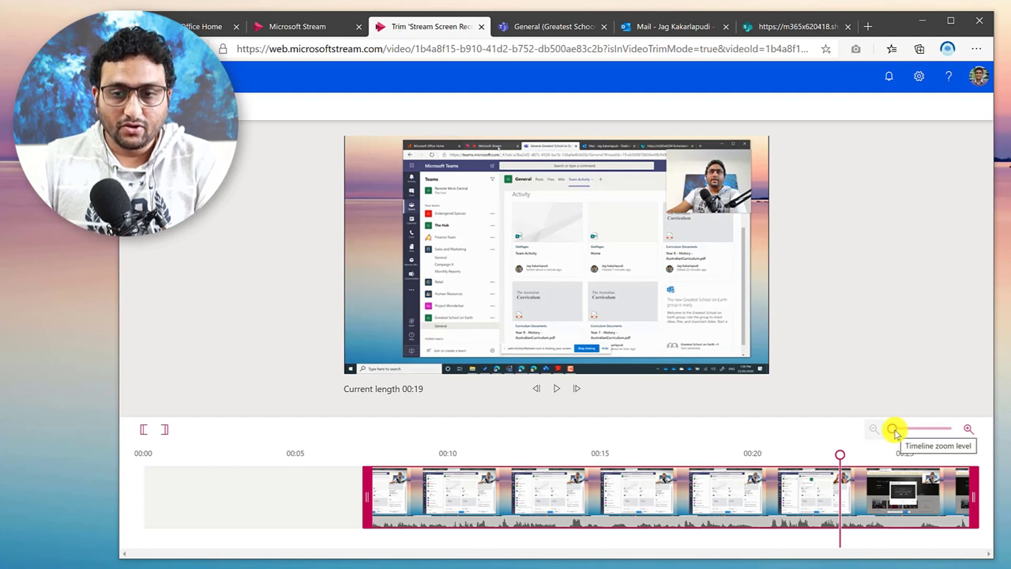
{"action": "left_click_drag", "start_coordinate": [895, 433], "coordinate": [745, 480]}
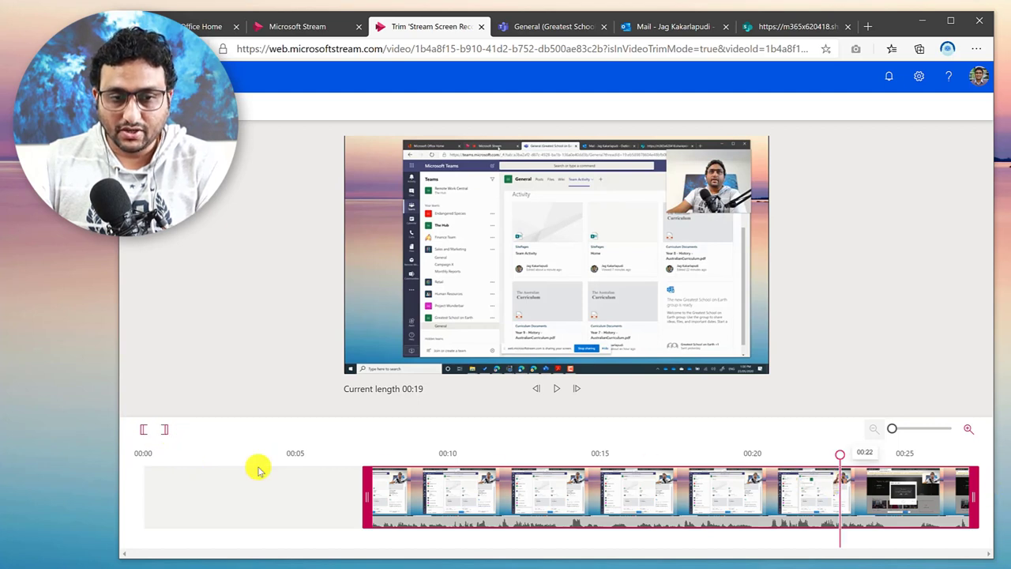
- Set the trim end point at 00:22 for a 00:15 length, then move the playhead back to 00:07
{"action": "left_click", "coordinate": [167, 432]}
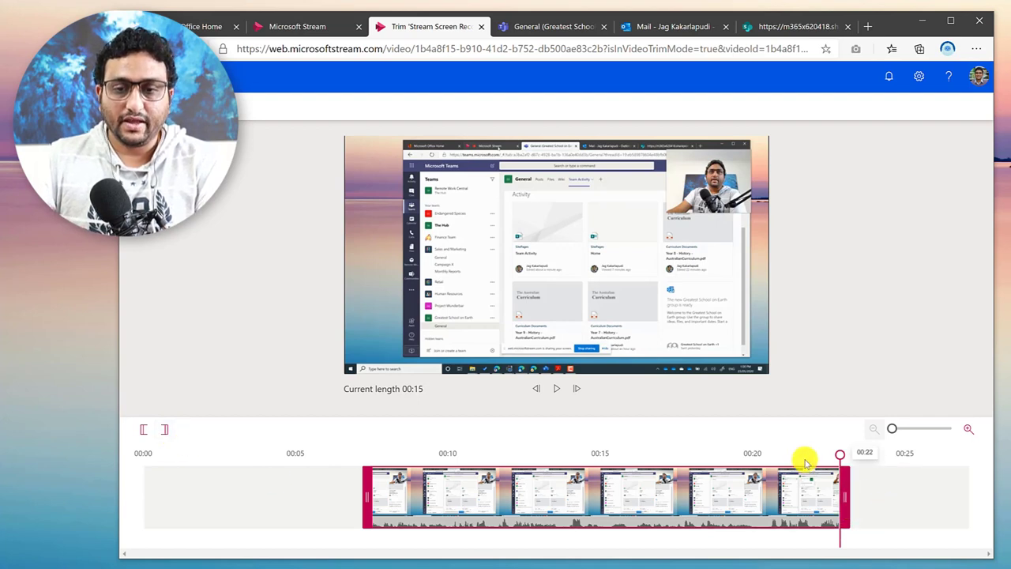
{"action": "left_click_drag", "start_coordinate": [837, 456], "coordinate": [839, 477]}
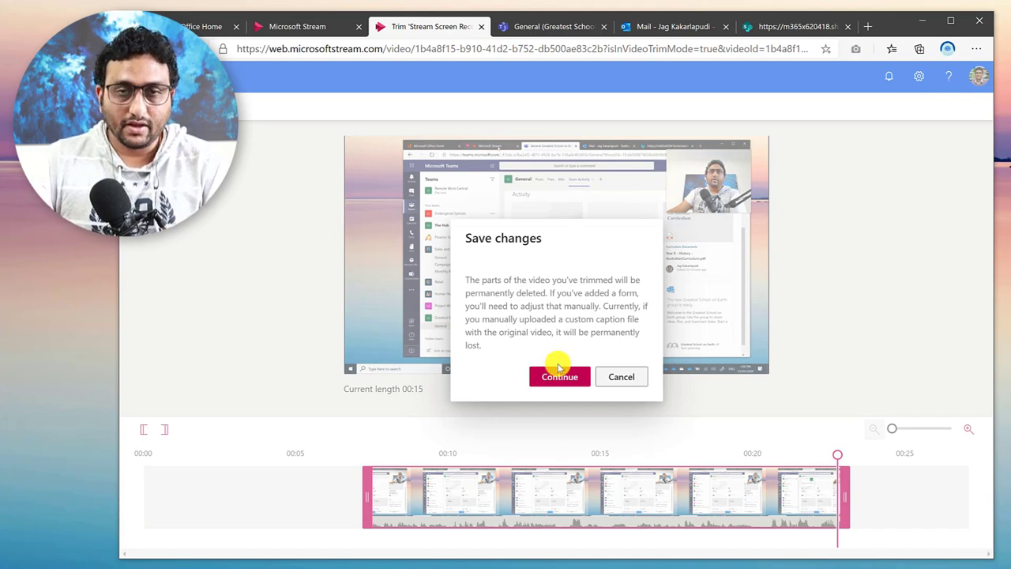
- Confirm saving the trimmed video and return to its watch page
{"action": "left_click", "coordinate": [561, 377]}
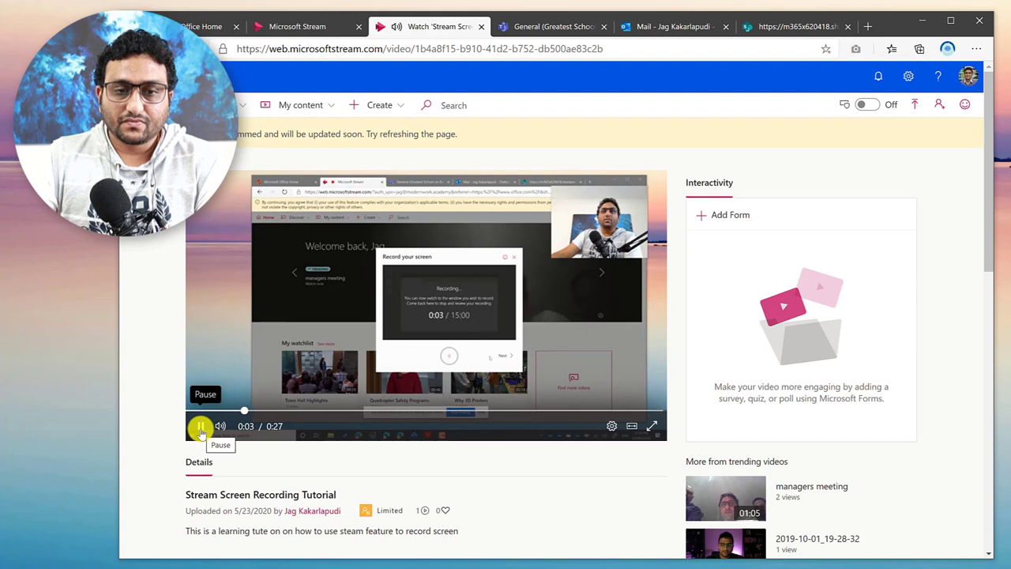
{"action": "left_click", "coordinate": [201, 428]}
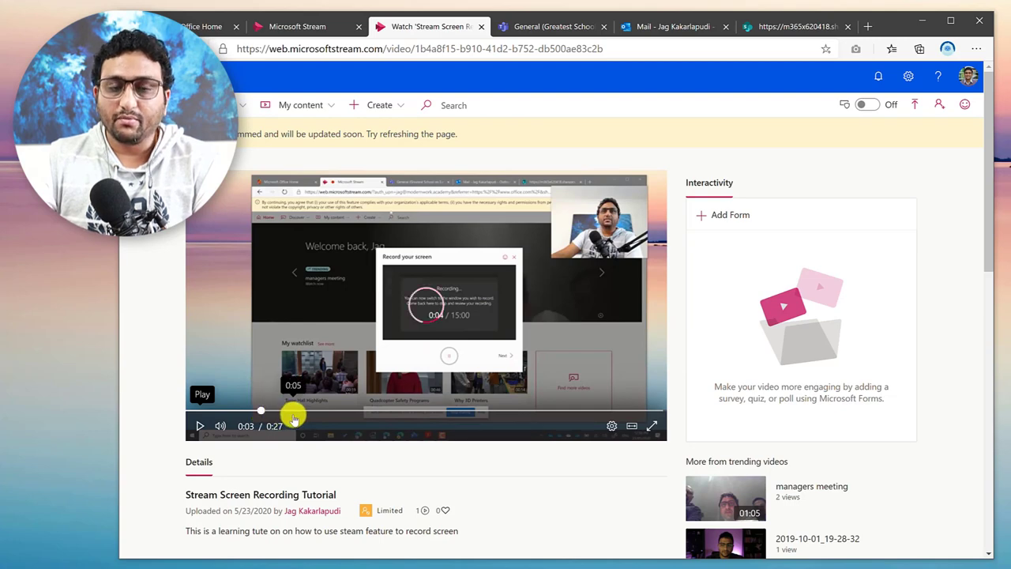
{"action": "left_click", "coordinate": [292, 416]}
{"action": "scroll", "coordinate": [574, 444], "scroll_direction": "down", "scroll_amount": 1}
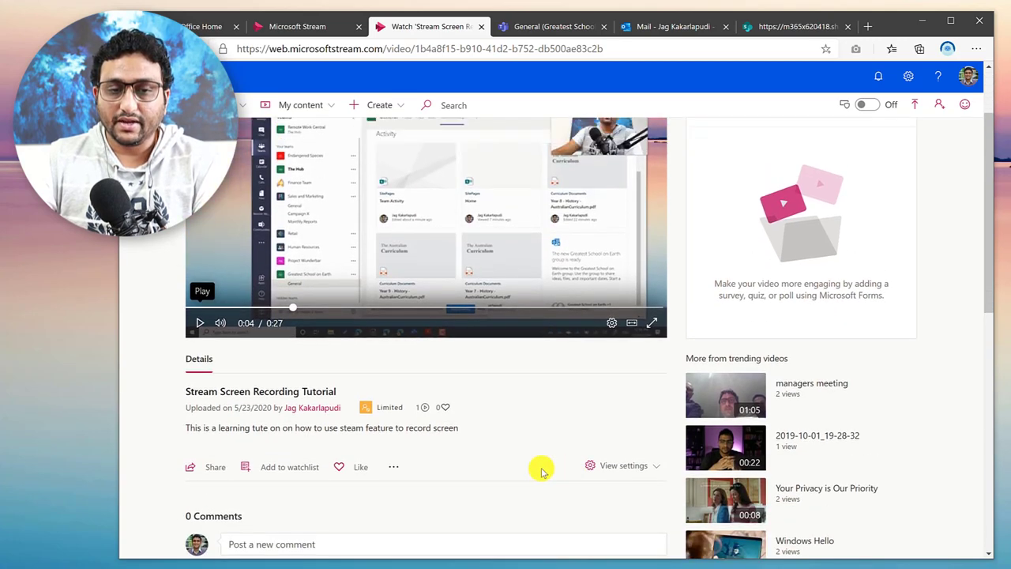
{"action": "left_click", "coordinate": [393, 496]}
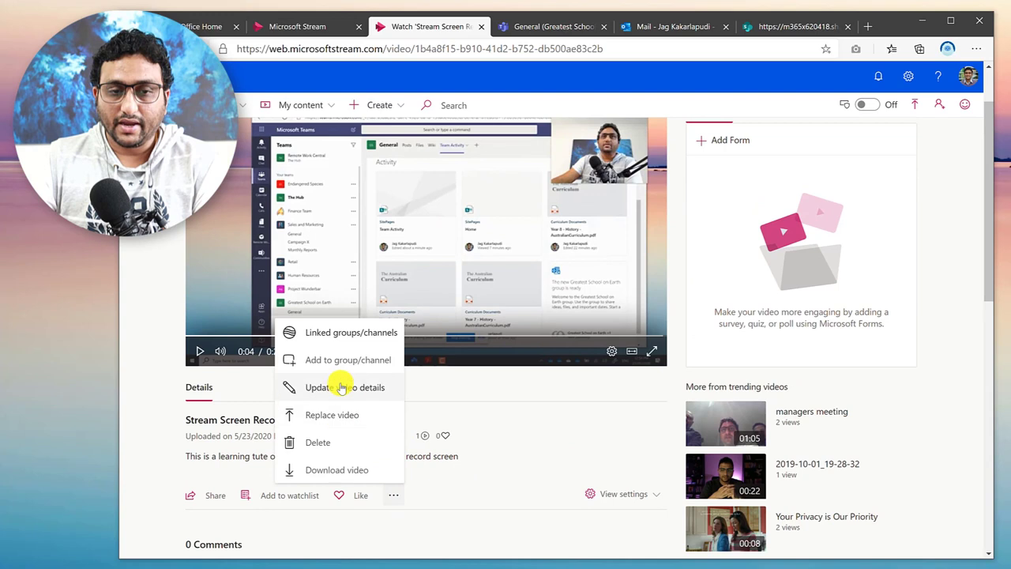
{"action": "scroll", "coordinate": [177, 350], "scroll_direction": "up", "scroll_amount": 1}
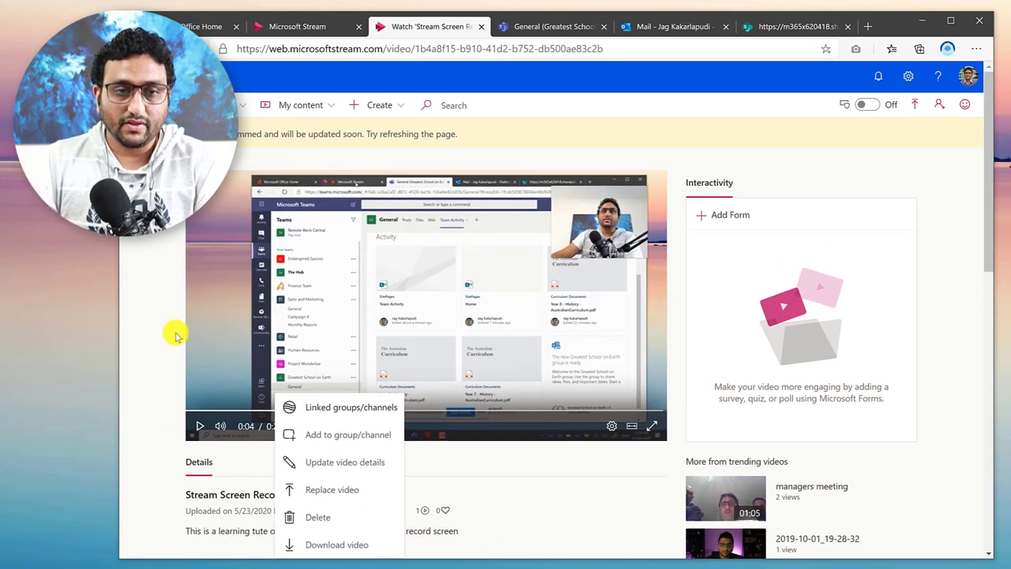
{"action": "left_click", "coordinate": [176, 335]}
{"action": "left_click_drag", "start_coordinate": [229, 135], "coordinate": [479, 138]}
{"action": "left_click", "coordinate": [477, 141]}
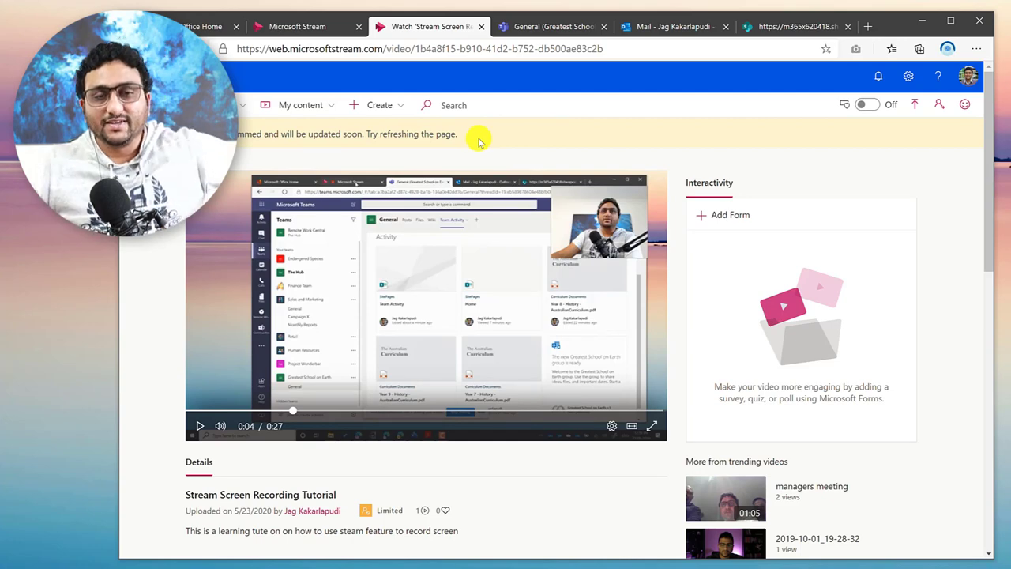
{"action": "scroll", "coordinate": [429, 327], "scroll_direction": "down", "scroll_amount": 4}
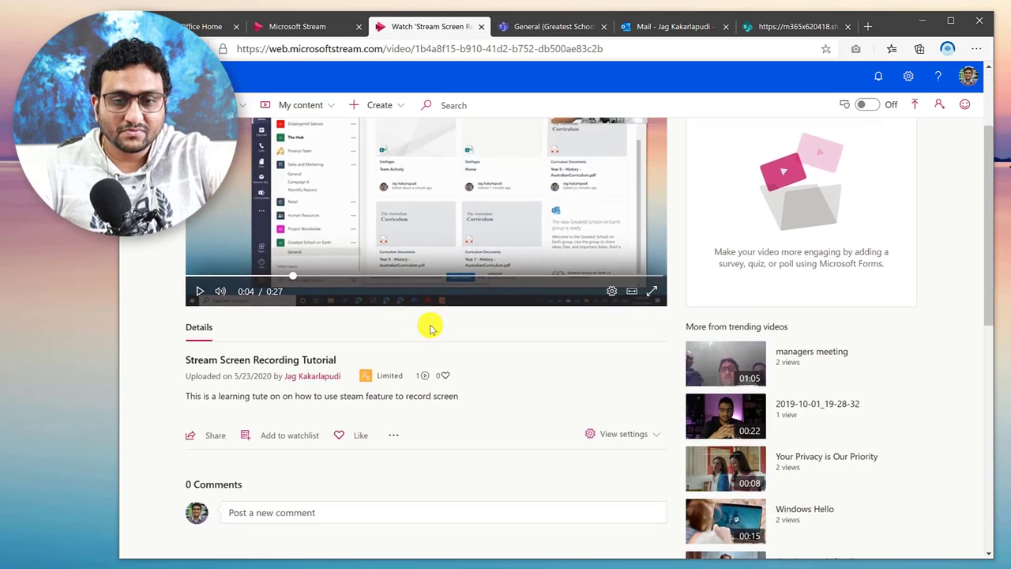
{"action": "scroll", "coordinate": [232, 248], "scroll_direction": "up", "scroll_amount": 4}
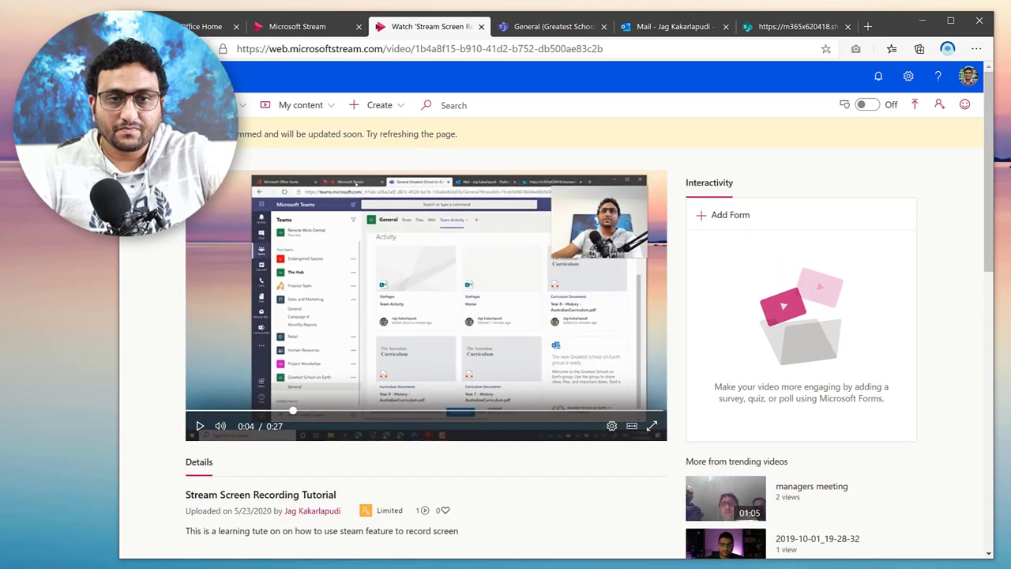
{"action": "key", "text": "F5"}
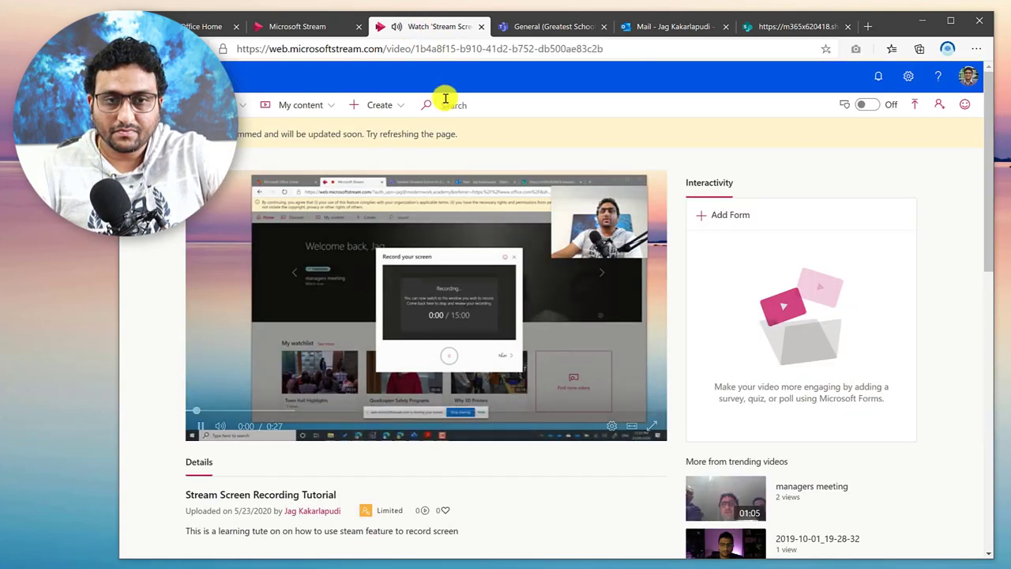
{"action": "left_click", "coordinate": [207, 425]}
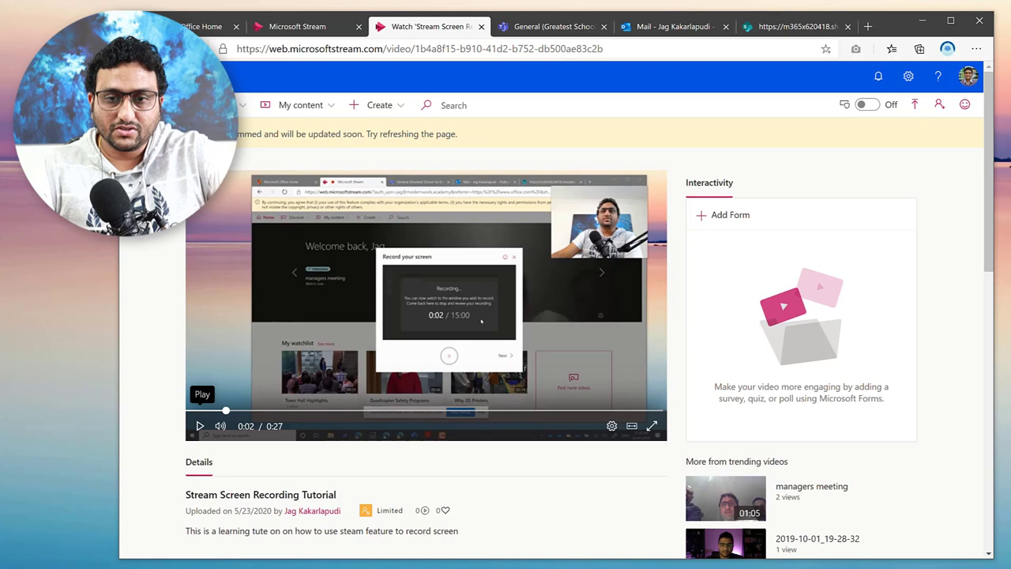
{"action": "scroll", "coordinate": [506, 316], "scroll_direction": "down", "scroll_amount": 2}
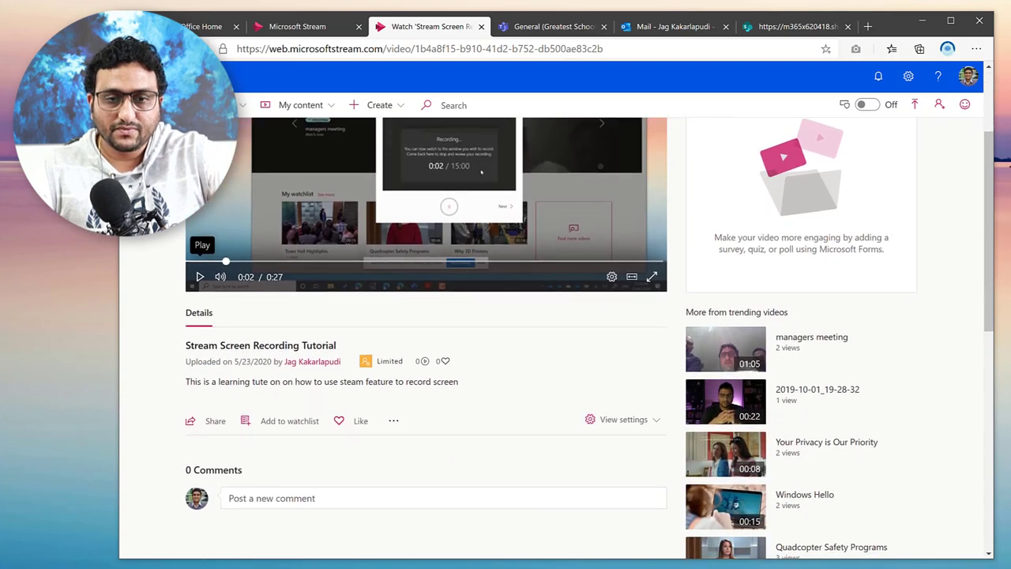
{"action": "scroll", "coordinate": [506, 316], "scroll_direction": "up", "scroll_amount": 2}
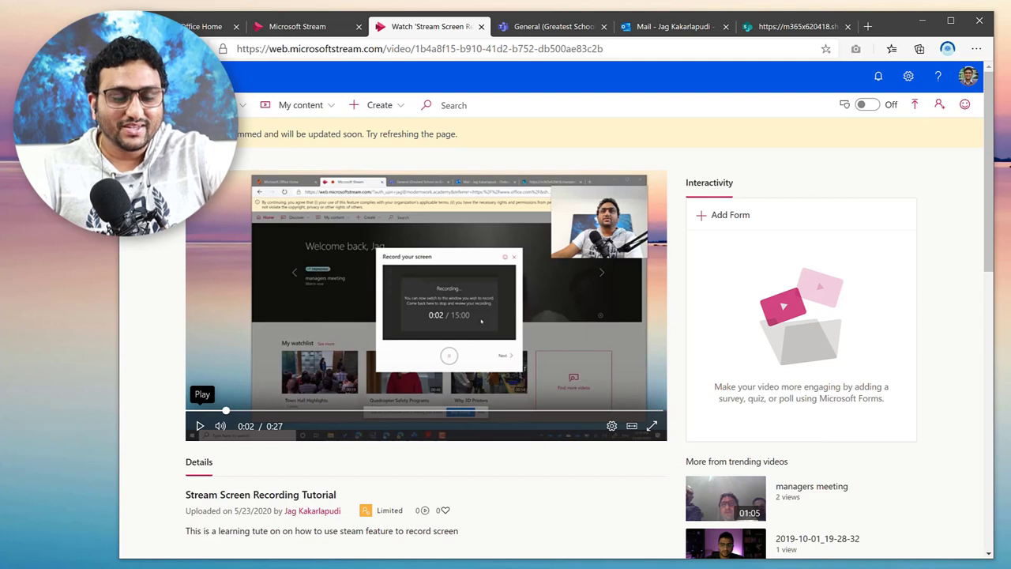
{"action": "key", "text": "F5"}
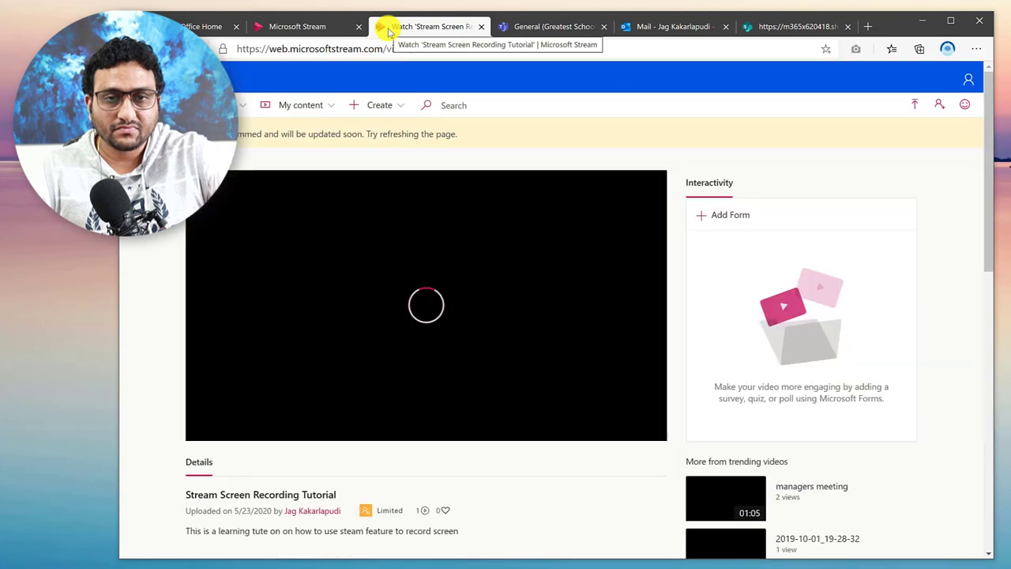
- Pause the video and go to My content > Videos, where the tutorial shows as a 00:15 draft
{"action": "left_click", "coordinate": [321, 106]}
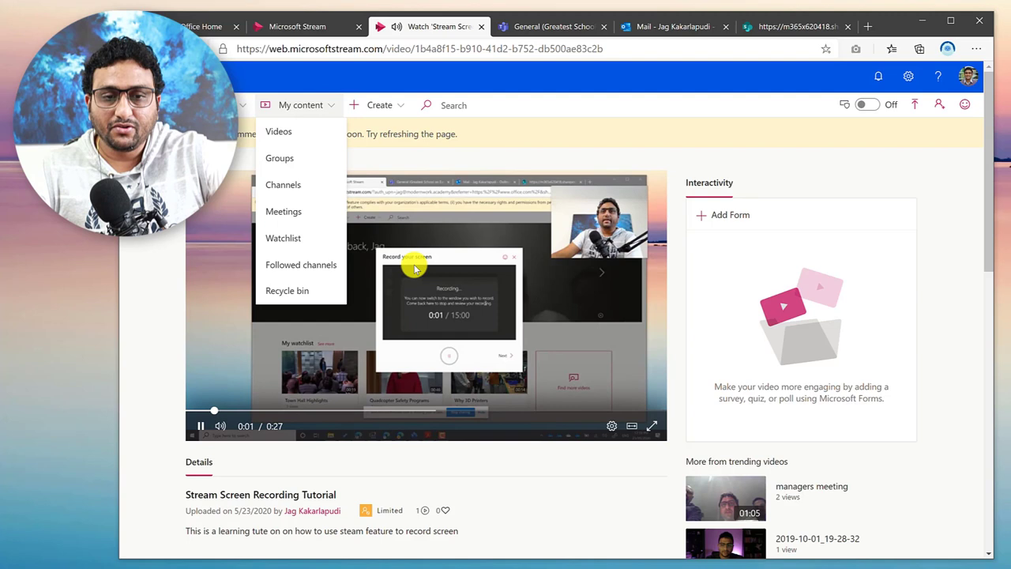
{"action": "left_click", "coordinate": [200, 426]}
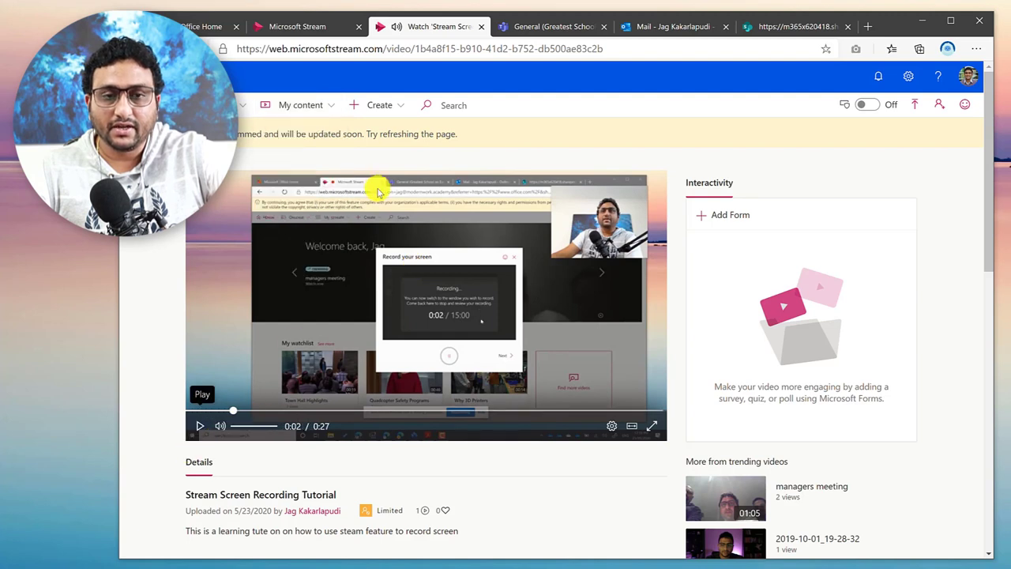
{"action": "left_click", "coordinate": [308, 106]}
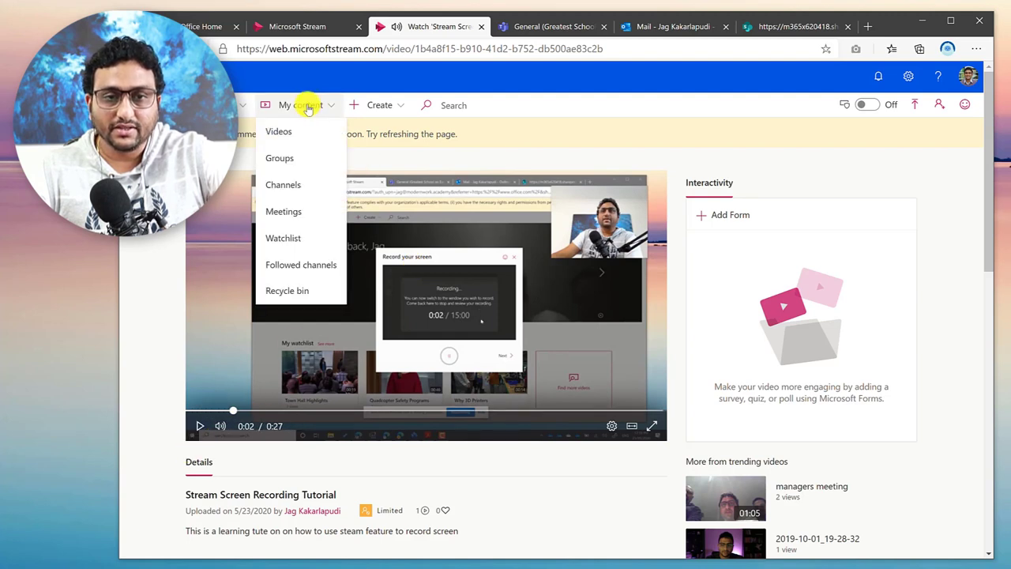
{"action": "left_click", "coordinate": [278, 139]}
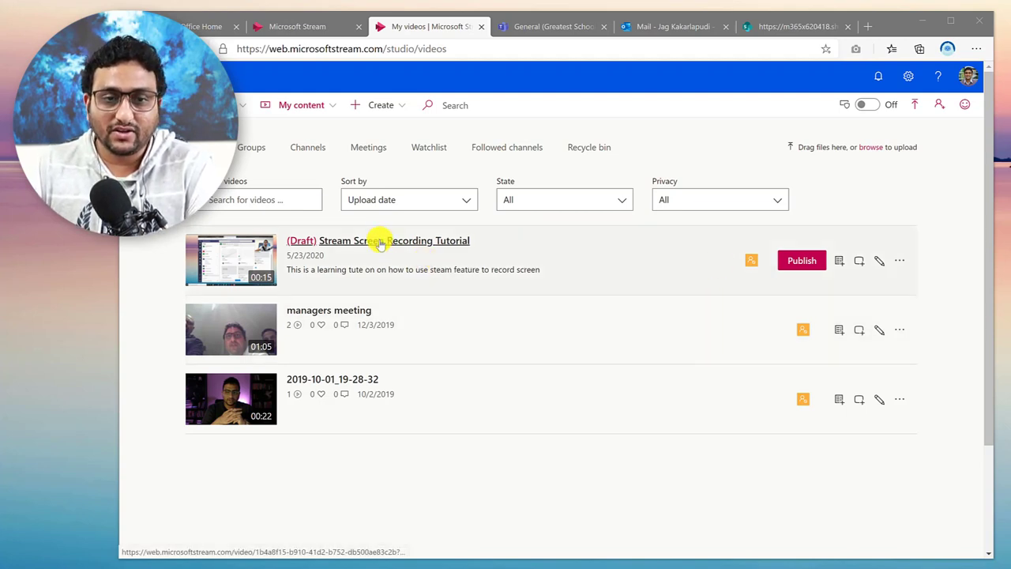
- Open the draft tutorial and play it to check it runs as a 15-second clip
{"action": "left_click", "coordinate": [380, 244]}
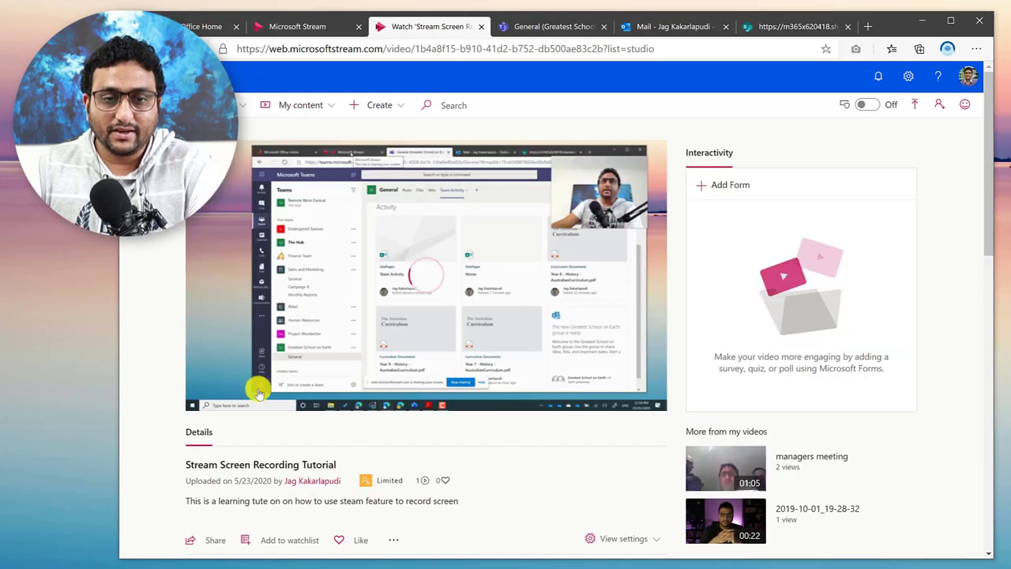
{"action": "left_click", "coordinate": [427, 387]}
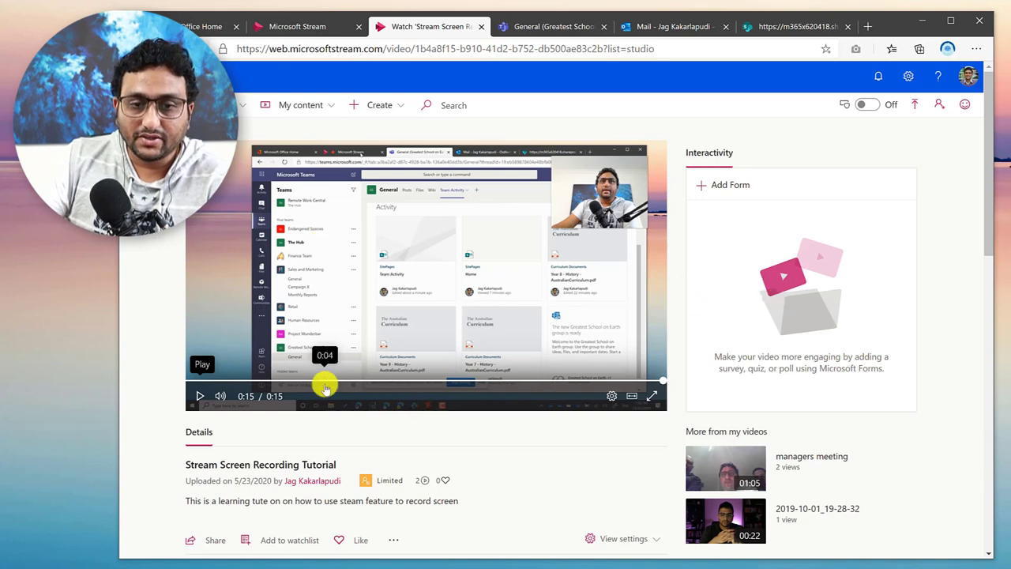
{"action": "scroll", "coordinate": [327, 387], "scroll_direction": "down", "scroll_amount": 3}
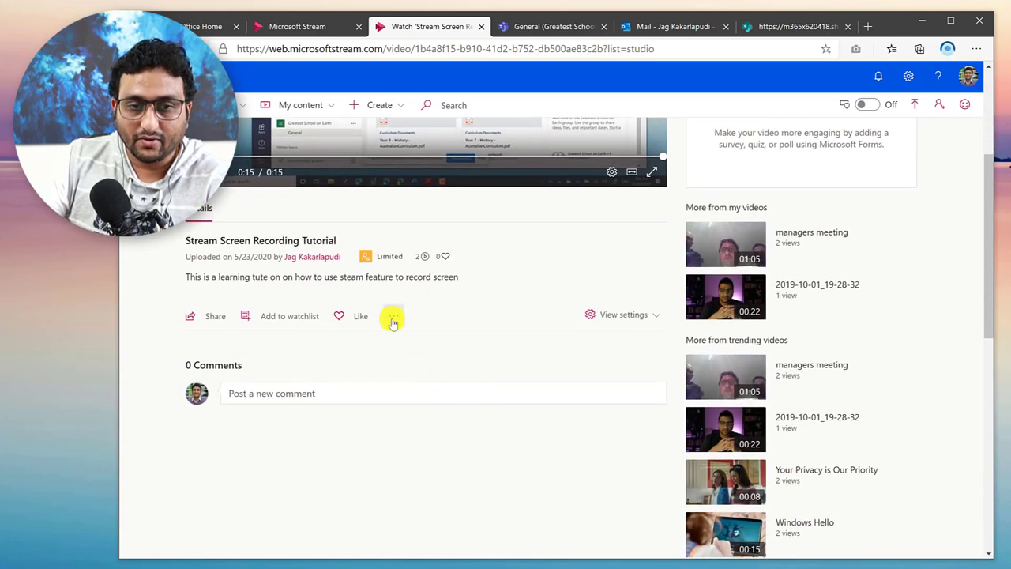
- Look through the video's more-actions menu, then return to My content > Videos
{"action": "left_click", "coordinate": [393, 316]}
{"action": "scroll", "coordinate": [407, 340], "scroll_direction": "up", "scroll_amount": 2}
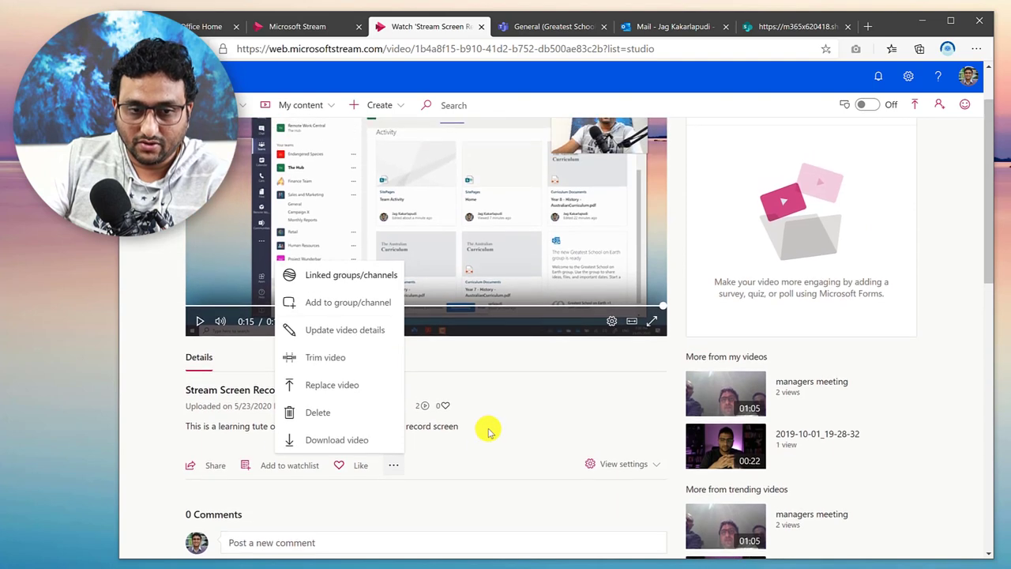
{"action": "left_click", "coordinate": [173, 391]}
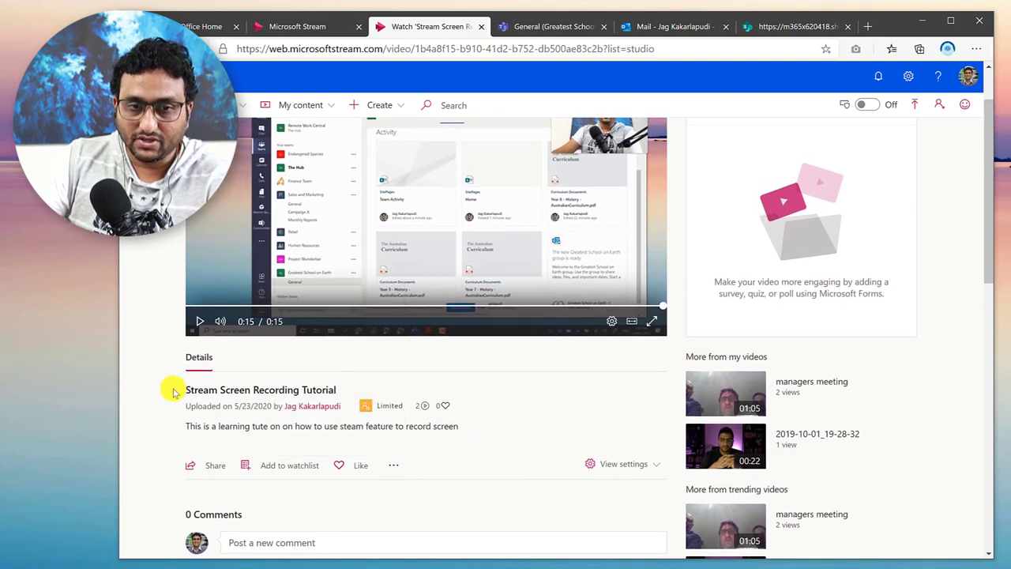
{"action": "left_click", "coordinate": [392, 464]}
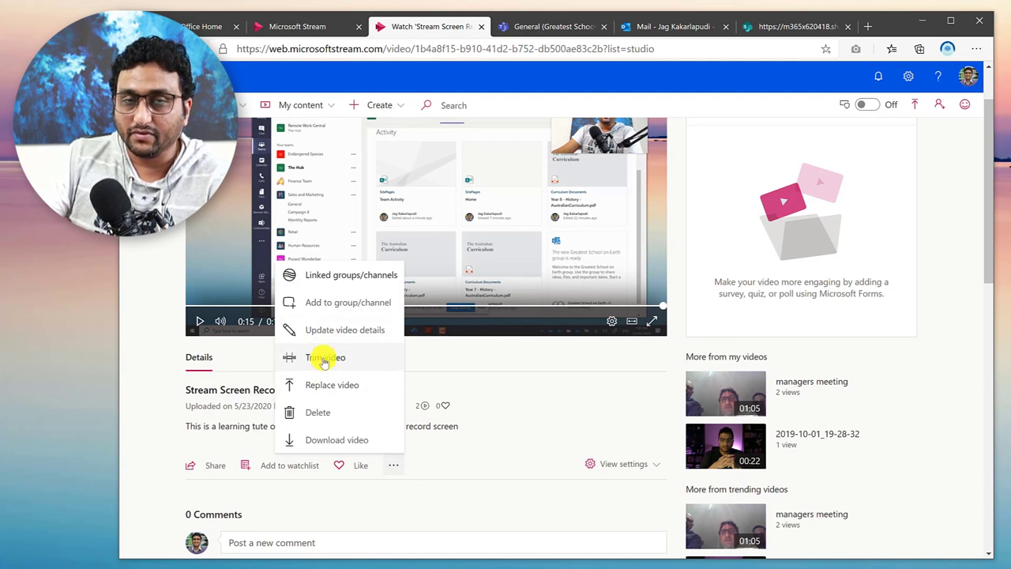
{"action": "left_click", "coordinate": [154, 300]}
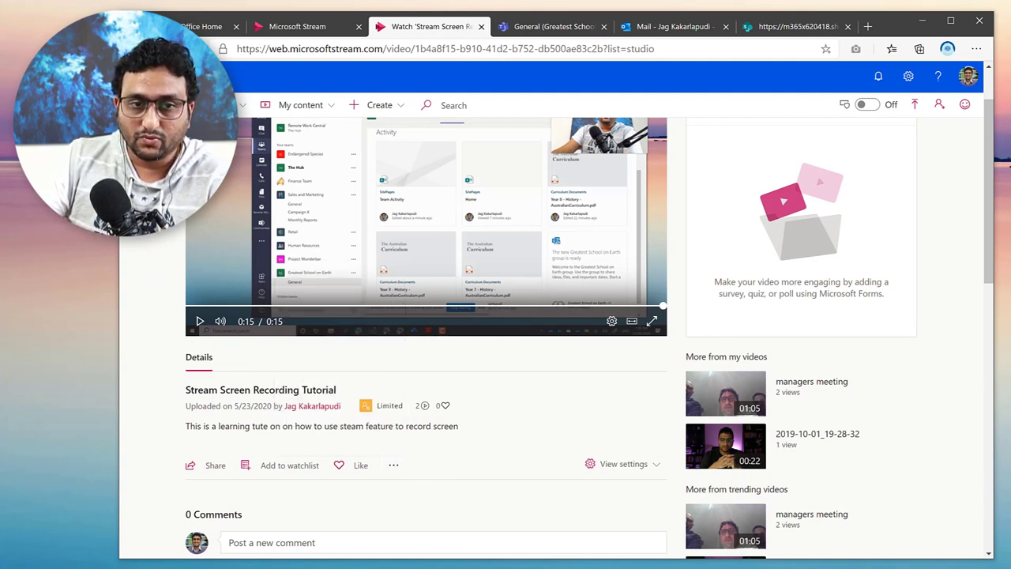
{"action": "left_click", "coordinate": [323, 115]}
{"action": "left_click", "coordinate": [286, 135]}
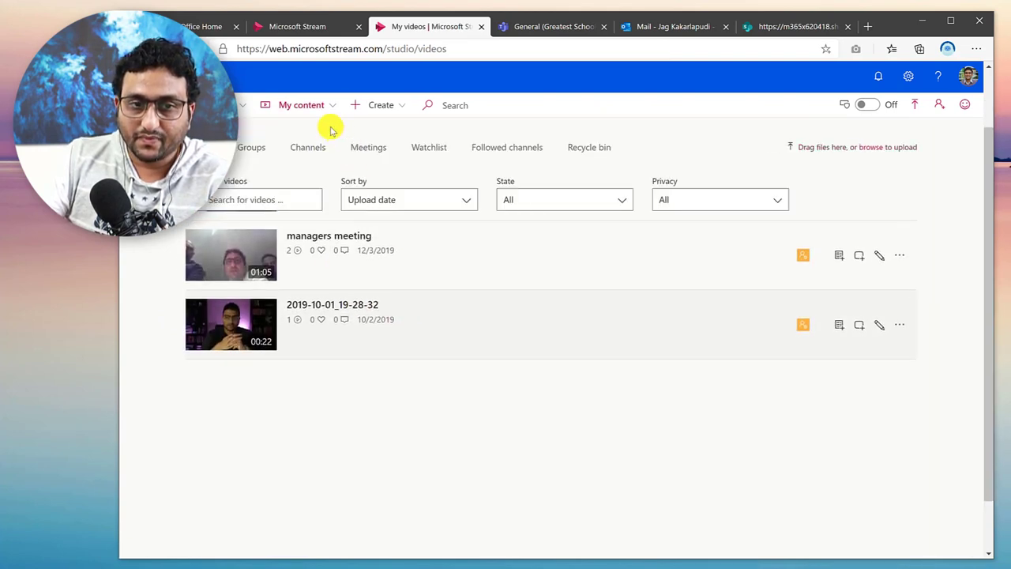
- Reload the My videos list from My content > Videos to show the 15-second draft
{"action": "left_click", "coordinate": [315, 109]}
{"action": "left_click", "coordinate": [303, 129]}
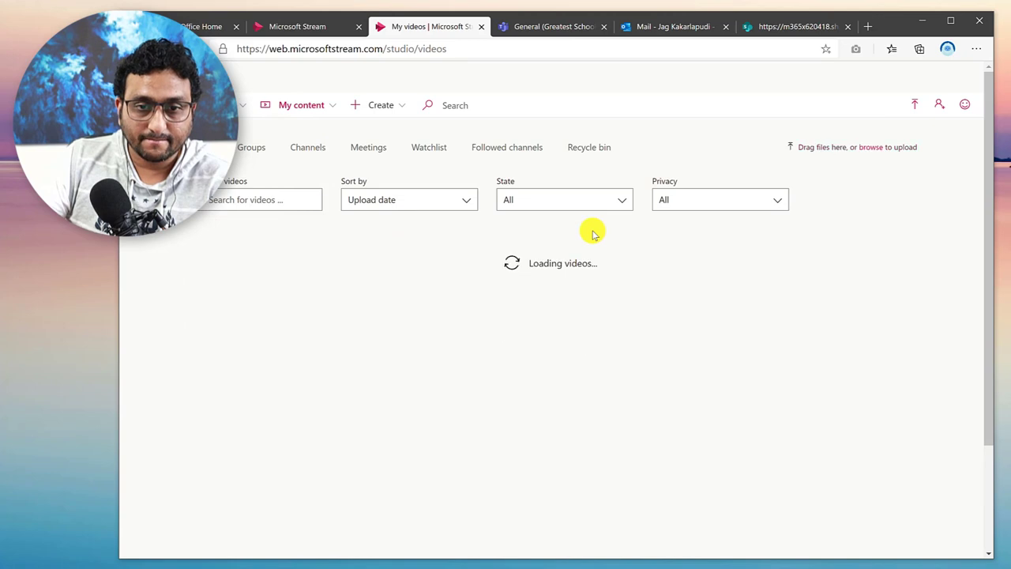